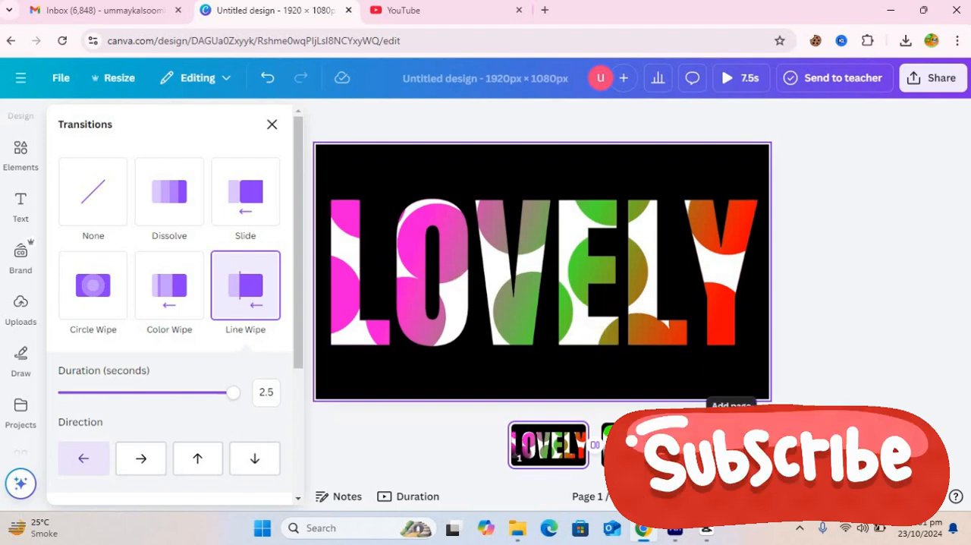
Step: Add a blank third page to the design and close the transition options
left_click(732, 446)
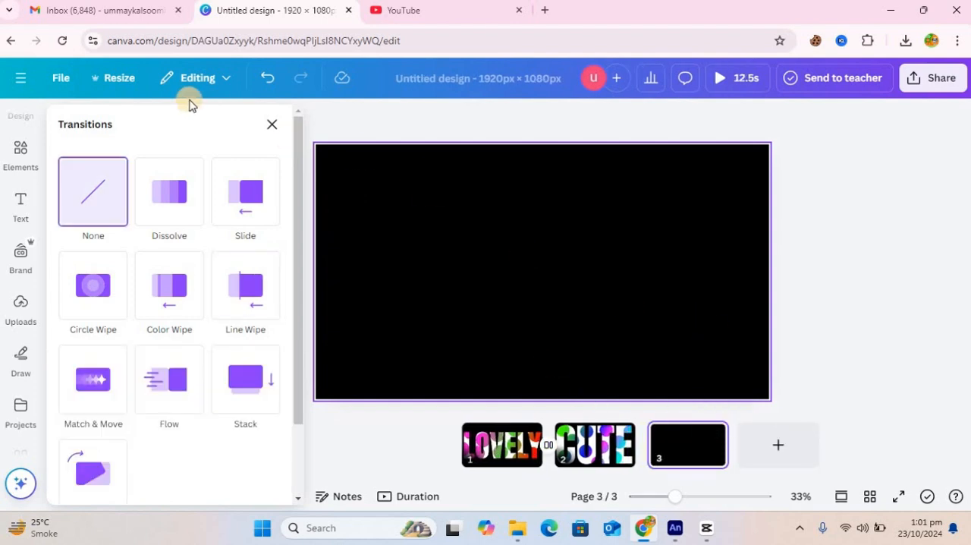
left_click(272, 124)
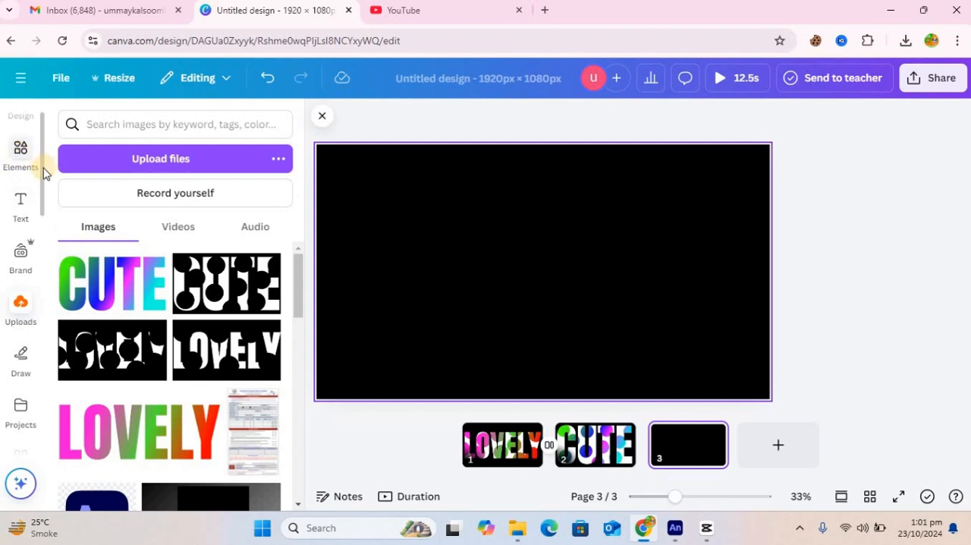
Step: Find the TypeGradient app in the Canva apps and open it
scroll(42, 273, "down", 1)
scroll(42, 273, "down", 2)
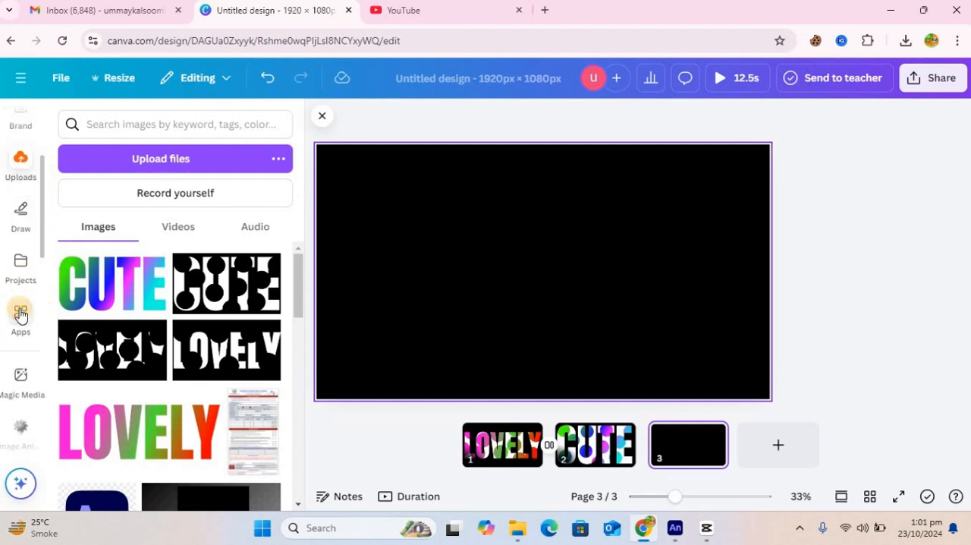
left_click(20, 315)
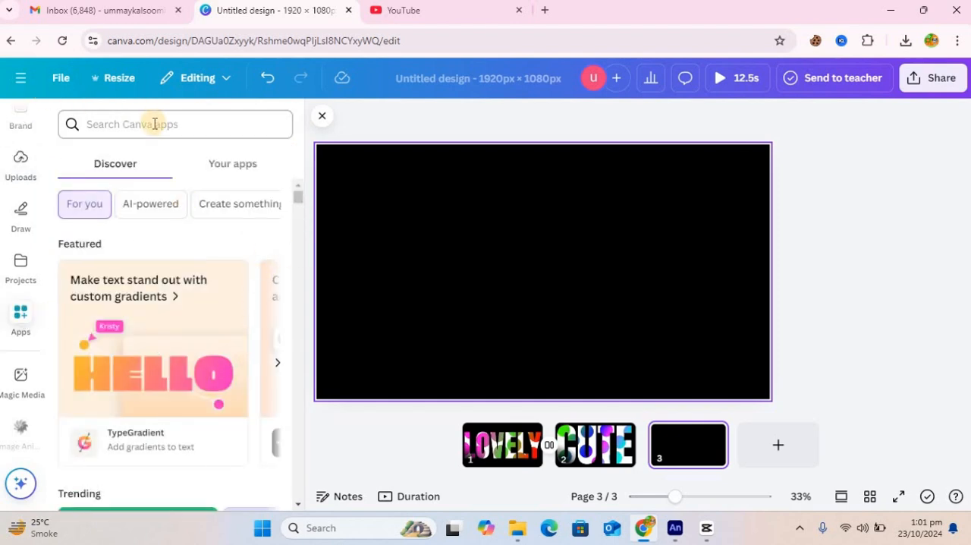
left_click(154, 124)
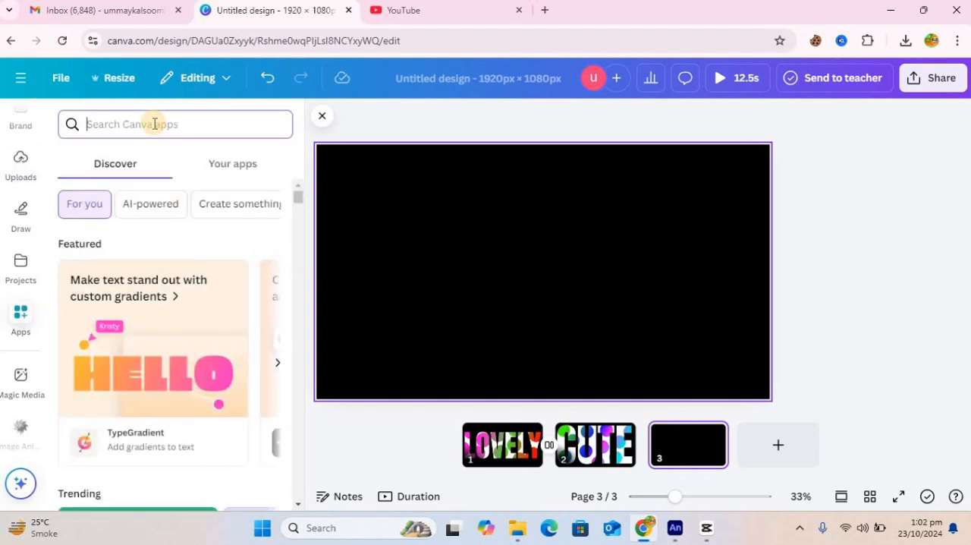
type("typ")
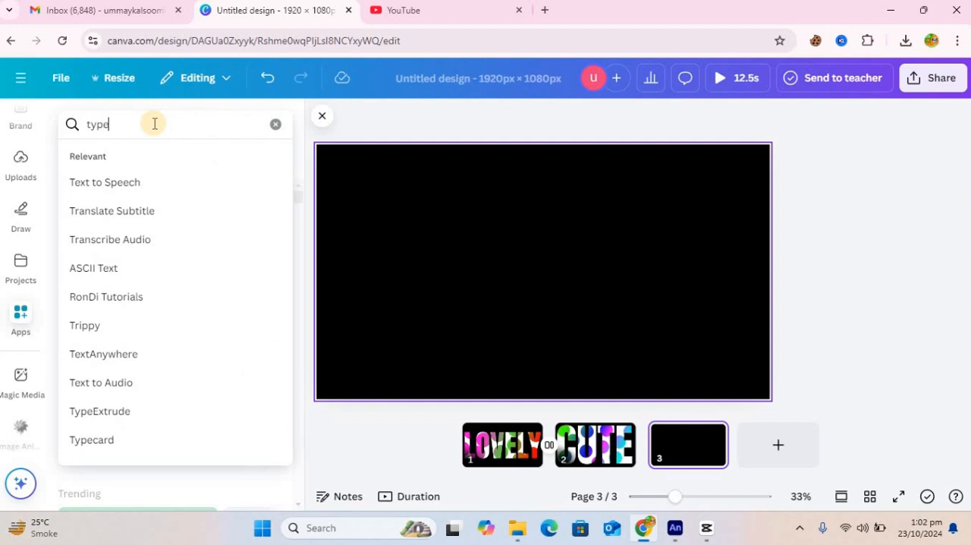
type("eg")
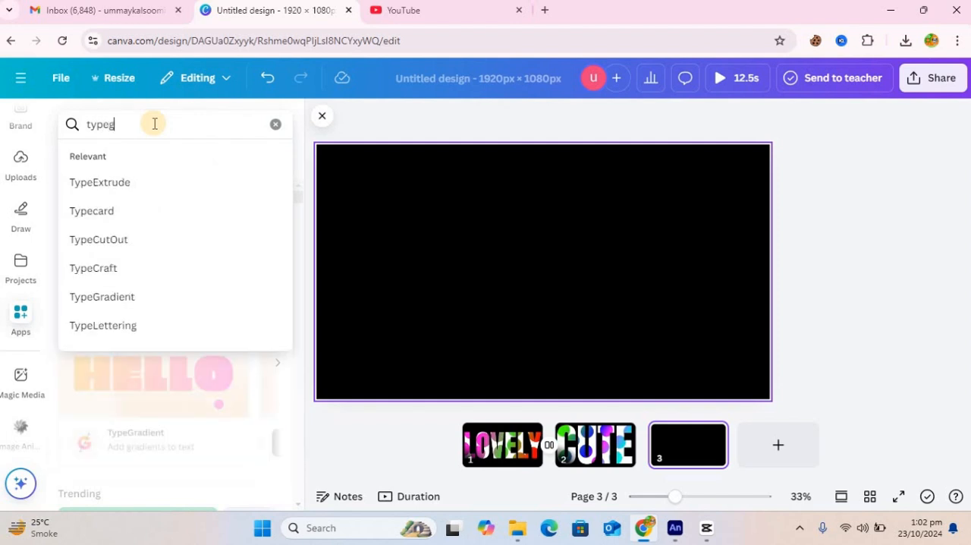
type("r")
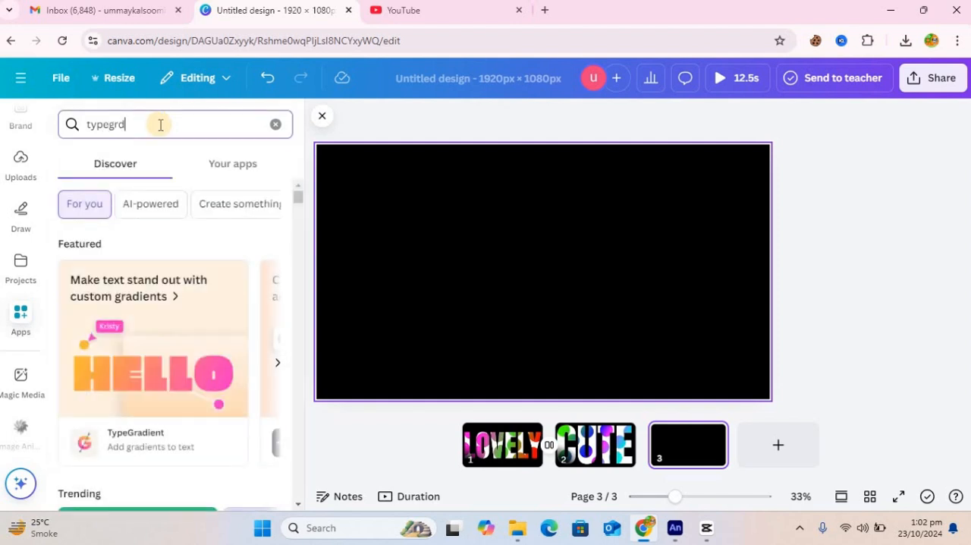
left_click(160, 124)
left_click(111, 190)
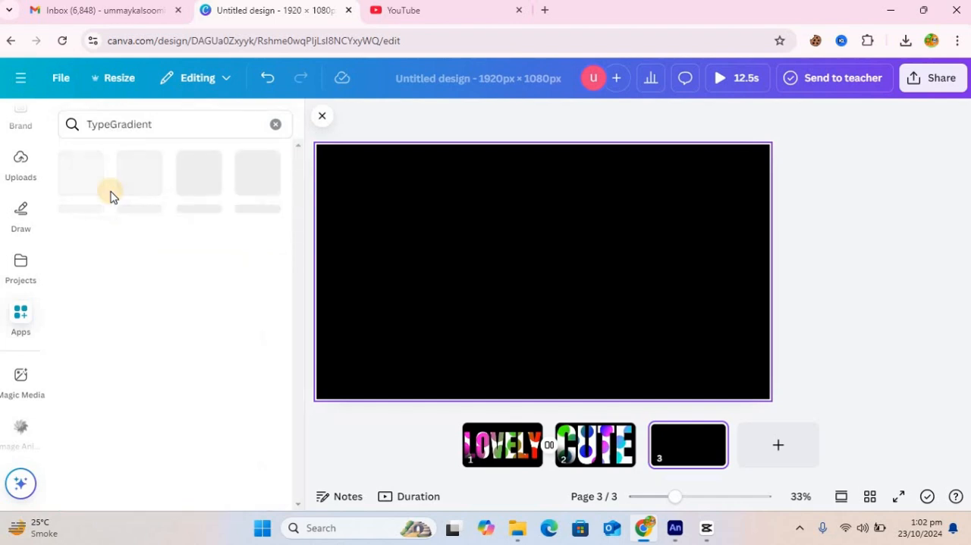
left_click(78, 178)
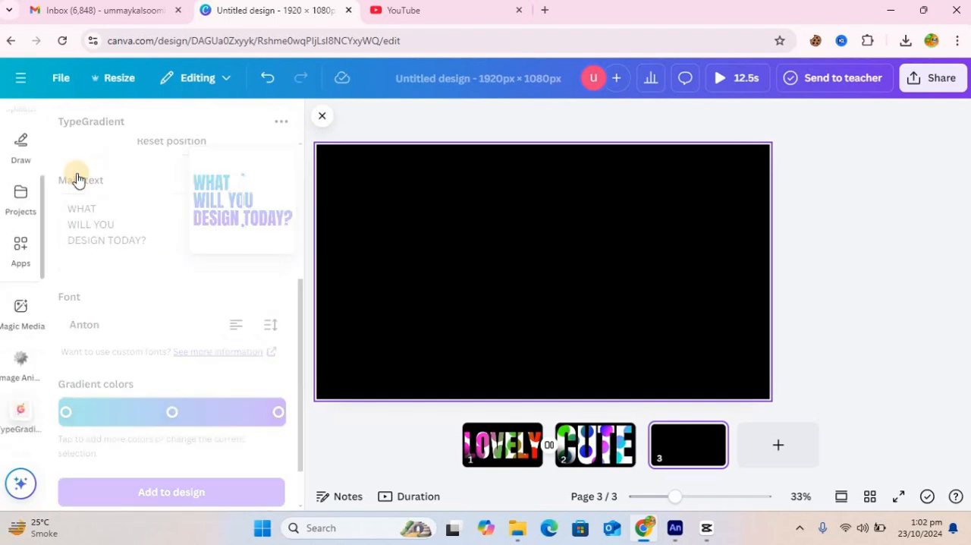
Step: Replace the main text with LOVELY and choose the Anton Regular font for it
left_click_drag(108, 228, 65, 209)
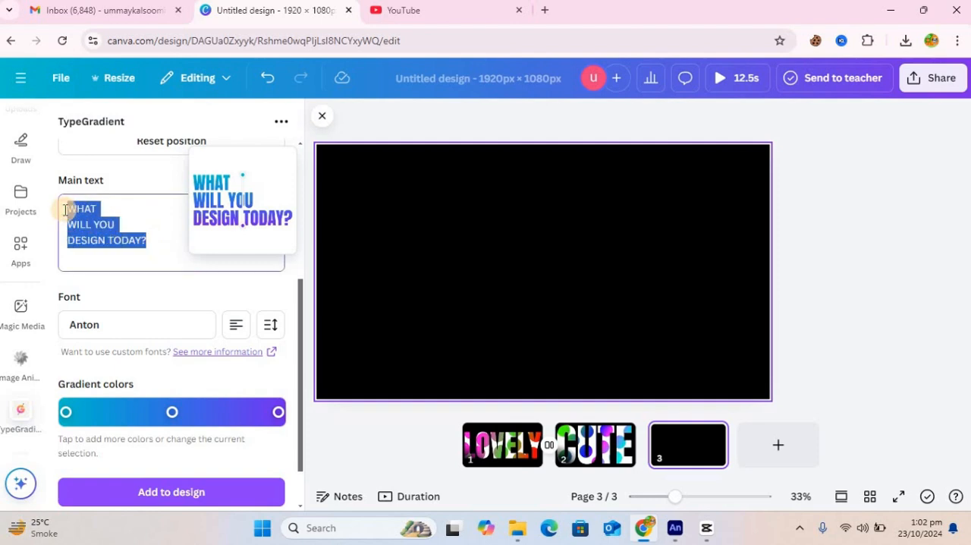
type("Lo")
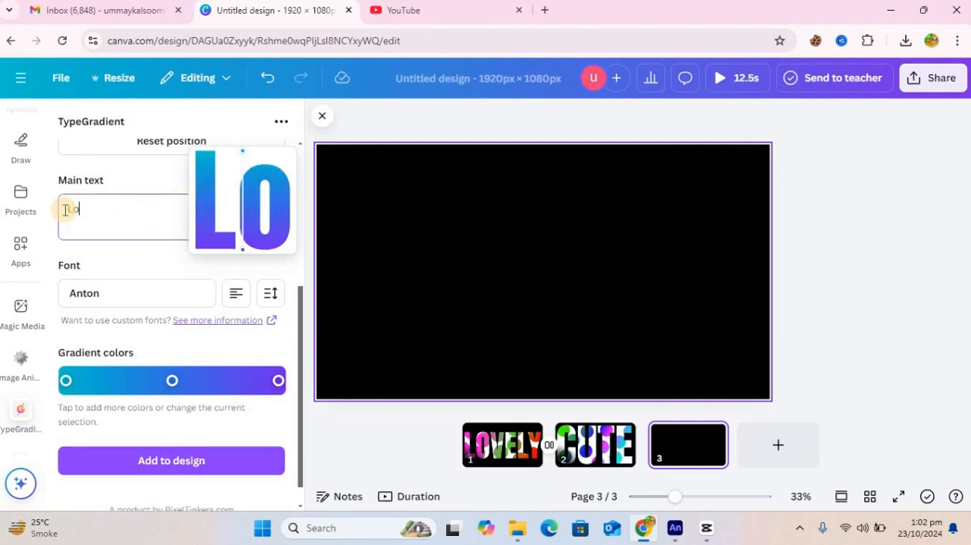
key("BackSpace")
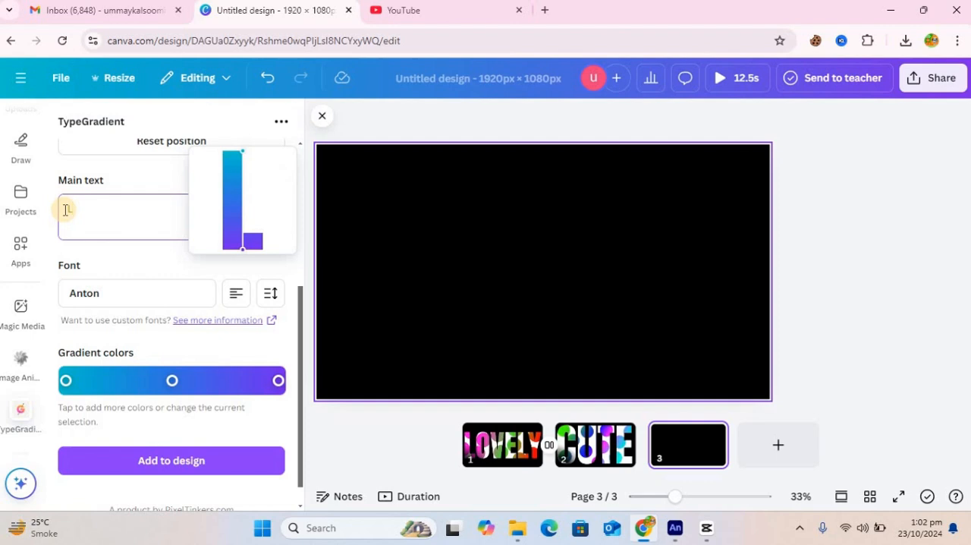
type("OVELY")
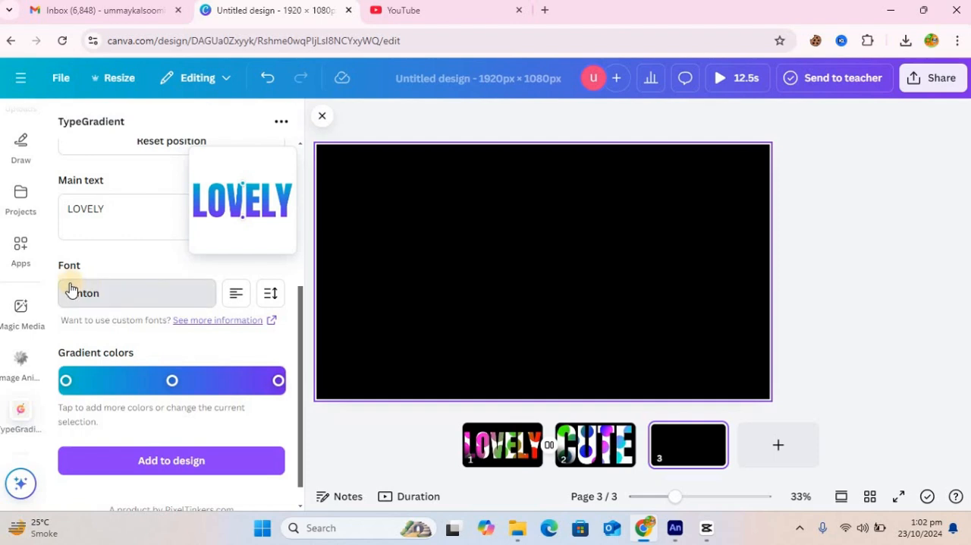
left_click(90, 302)
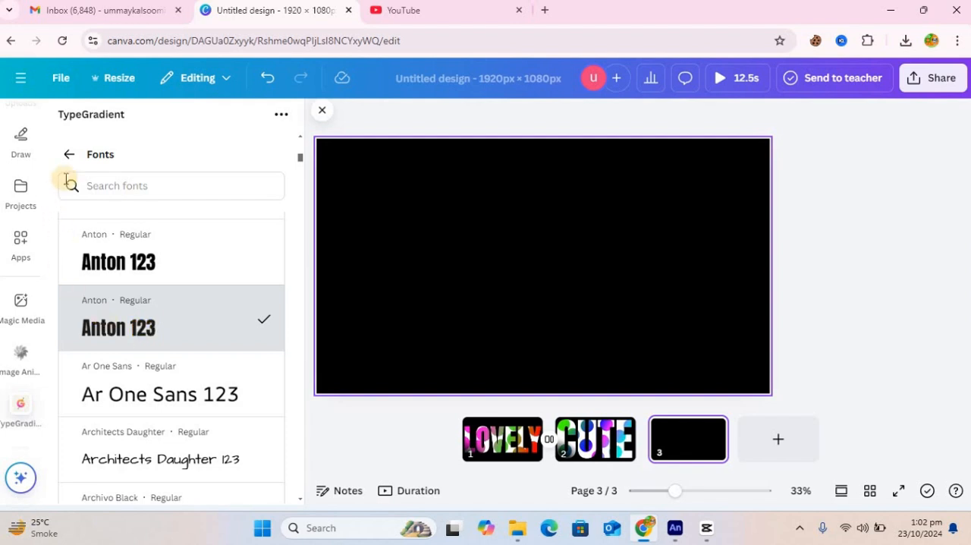
left_click(169, 249)
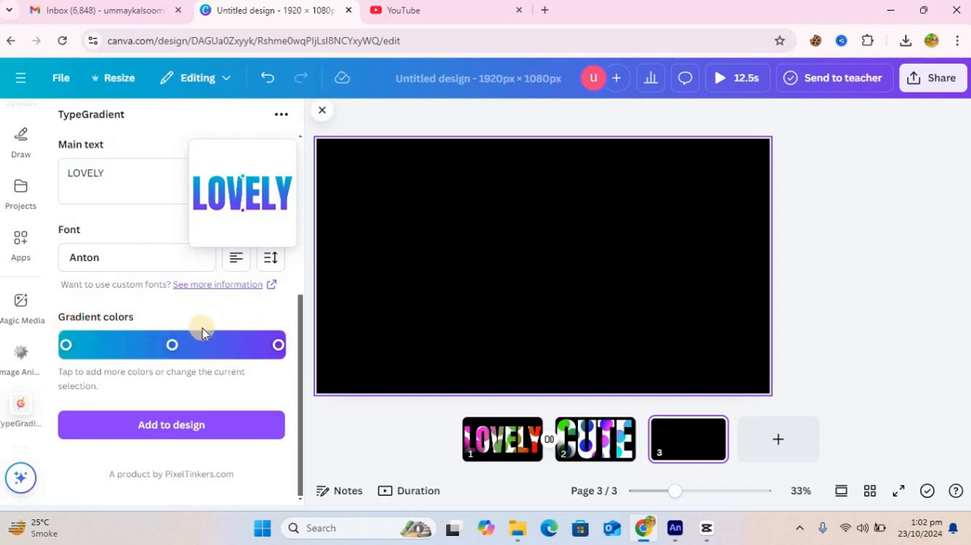
Step: Color the last gradient stop #ff01c7 and add a #0812ff stop halfway between it and the middle stop
left_click(277, 345)
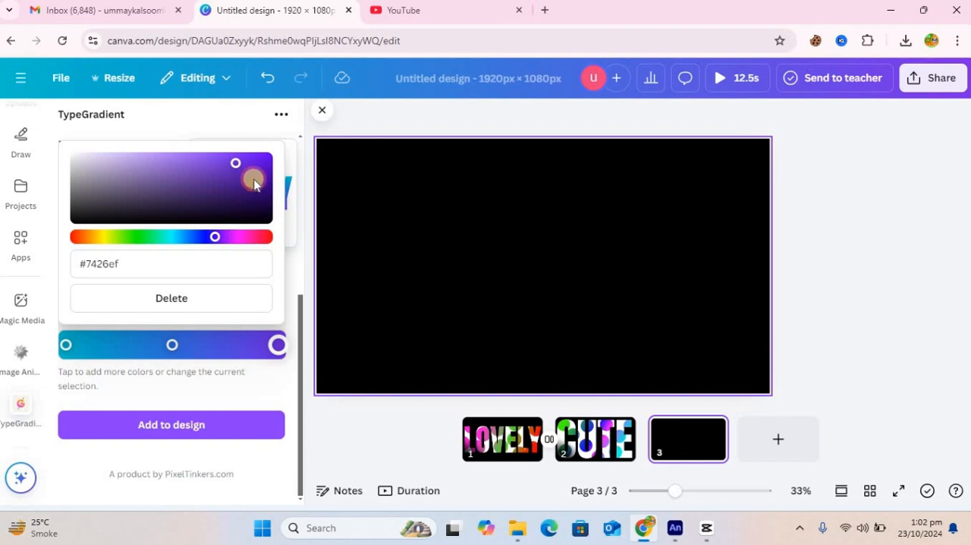
left_click(241, 237)
left_click(265, 160)
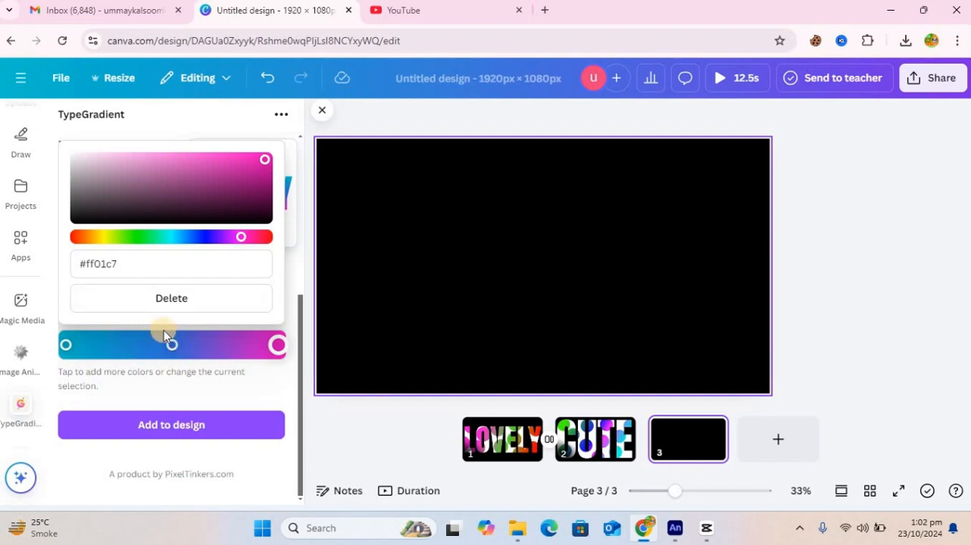
left_click(225, 345)
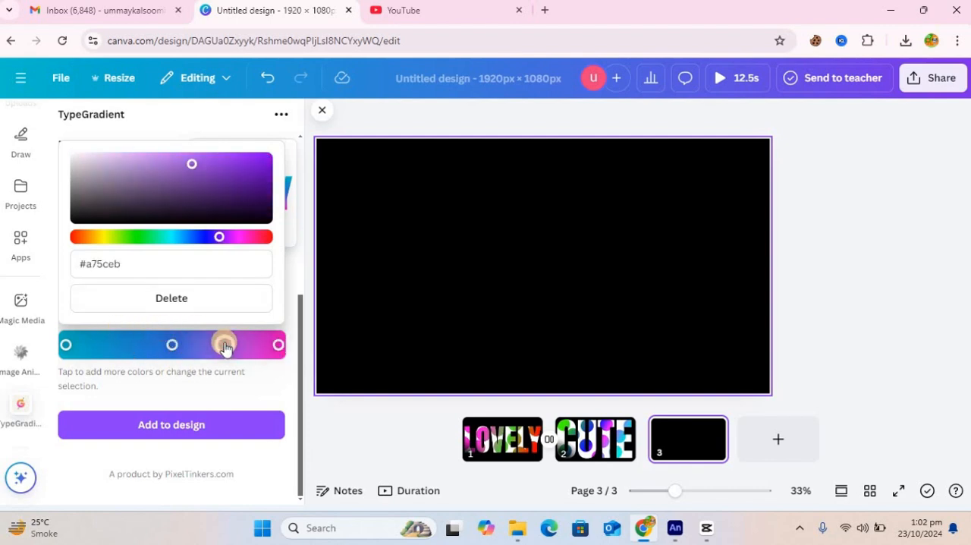
left_click(201, 237)
left_click(260, 160)
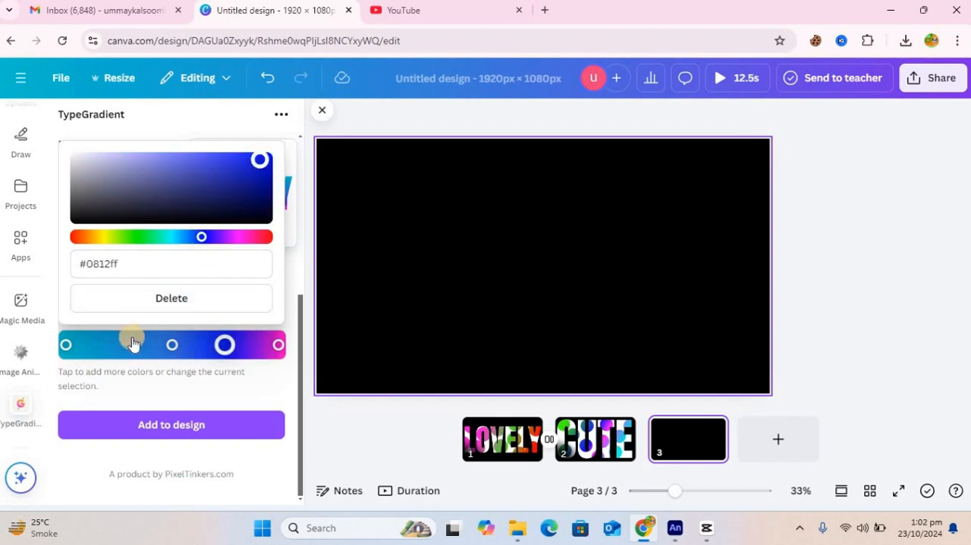
Step: Color the middle gradient stop bright green and add a #ff601b orange stop between it and the first stop
left_click(169, 345)
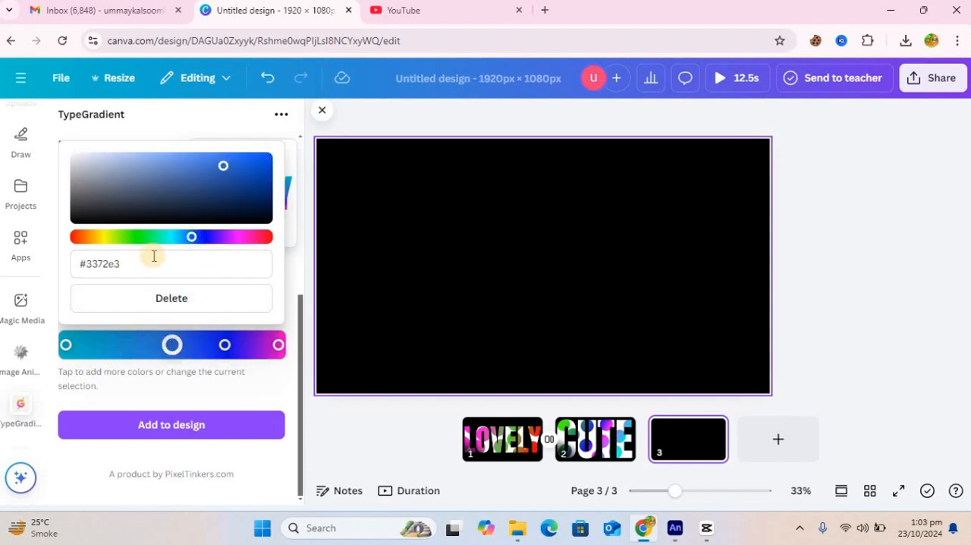
left_click(137, 237)
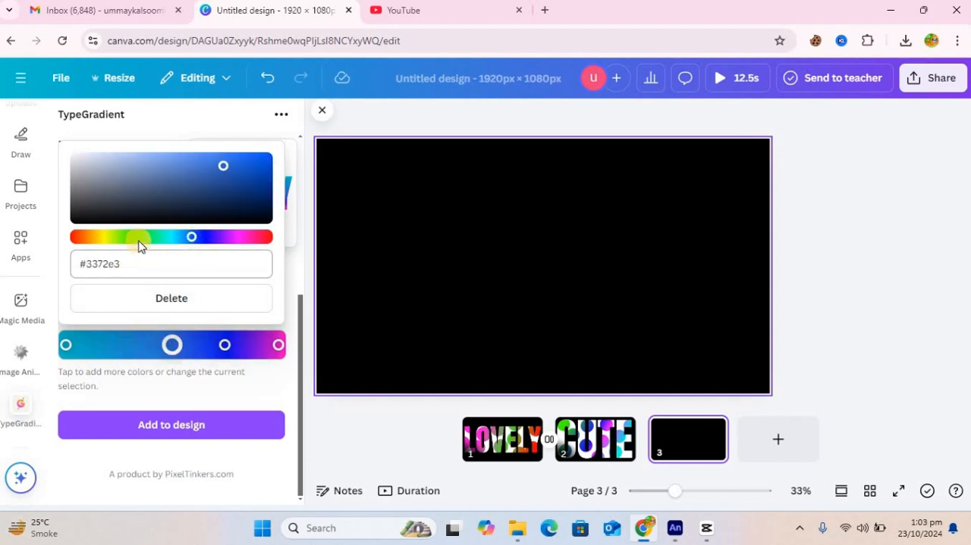
left_click(260, 160)
left_click(111, 346)
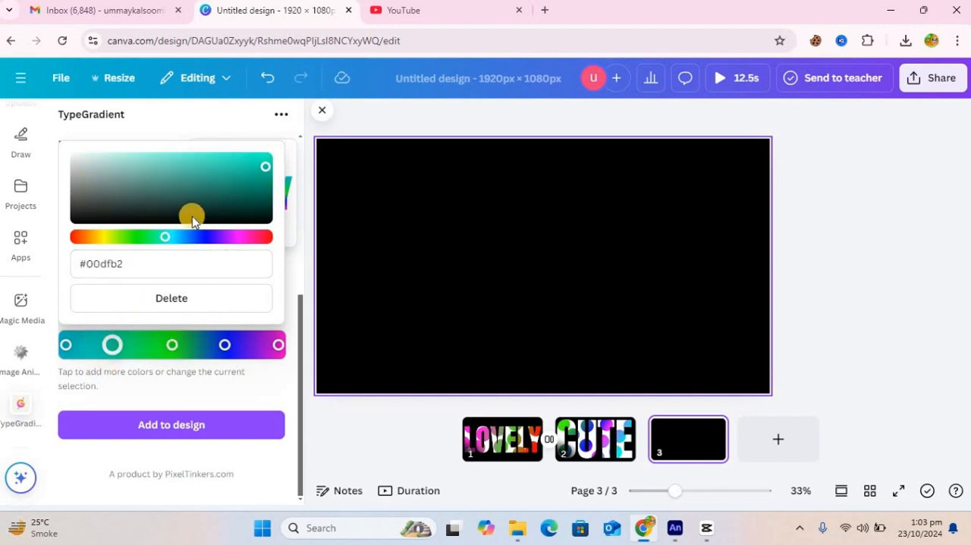
left_click(87, 237)
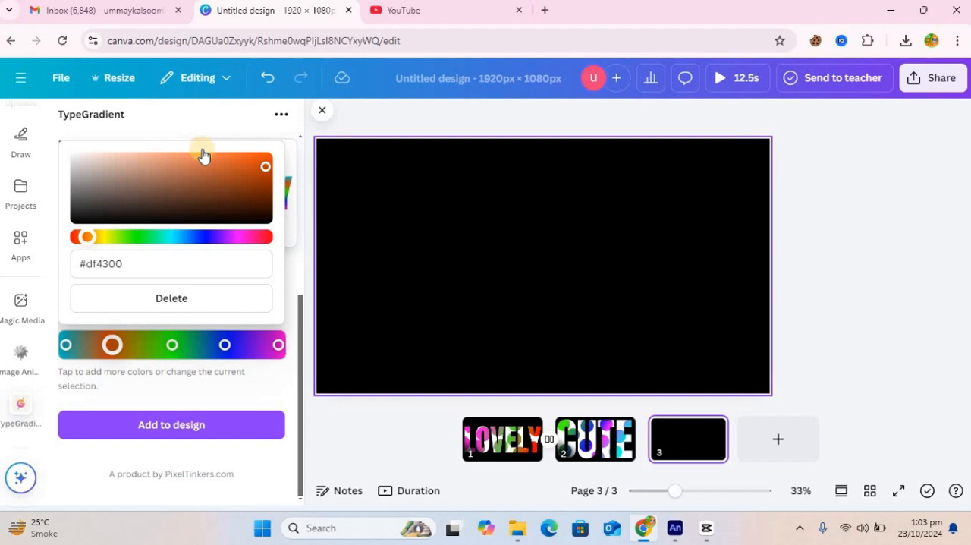
left_click(245, 160)
Step: Color the first gradient stop #00f4ff and close the color picker
left_click(66, 345)
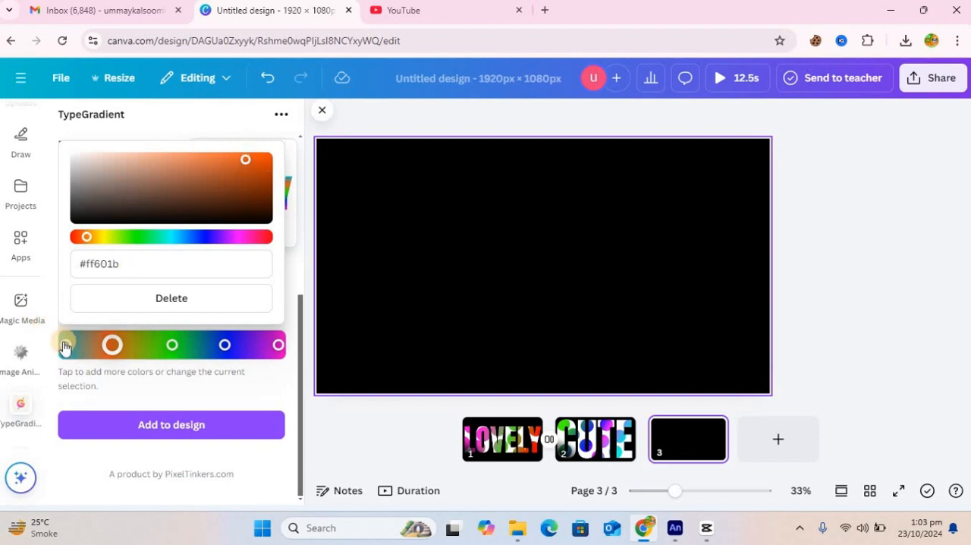
left_click(266, 153)
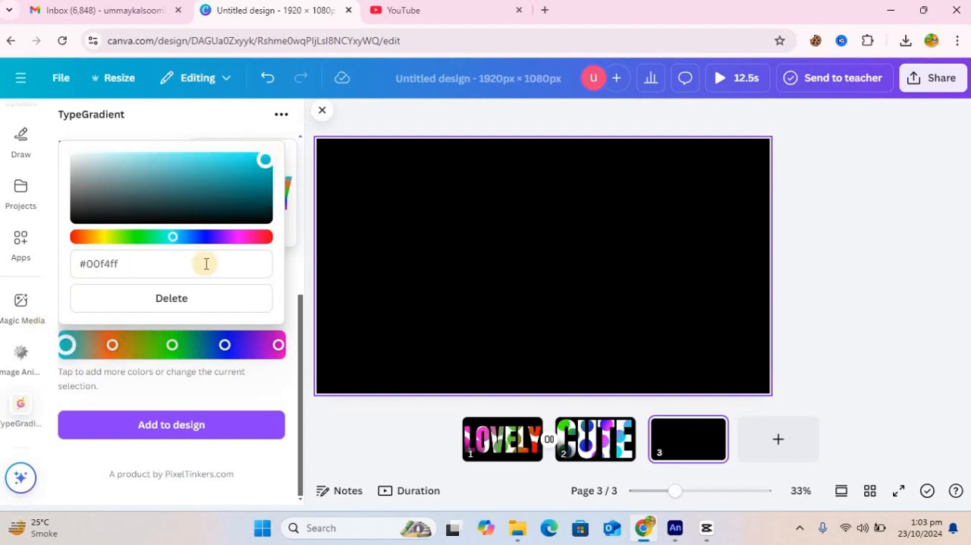
left_click(276, 348)
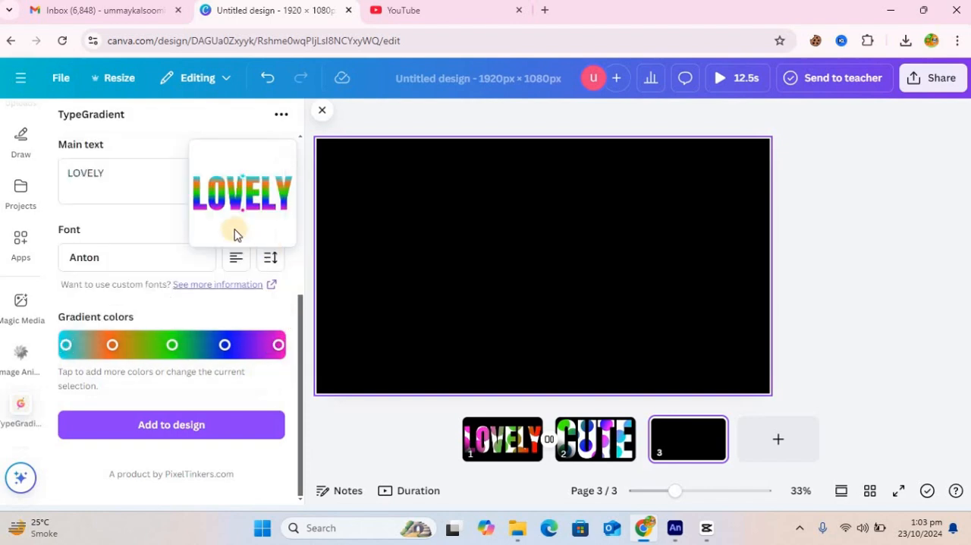
Step: Try a diagonal gradient direction from the upper corner of the L to the lower part of the Y
left_click_drag(295, 304, 309, 165)
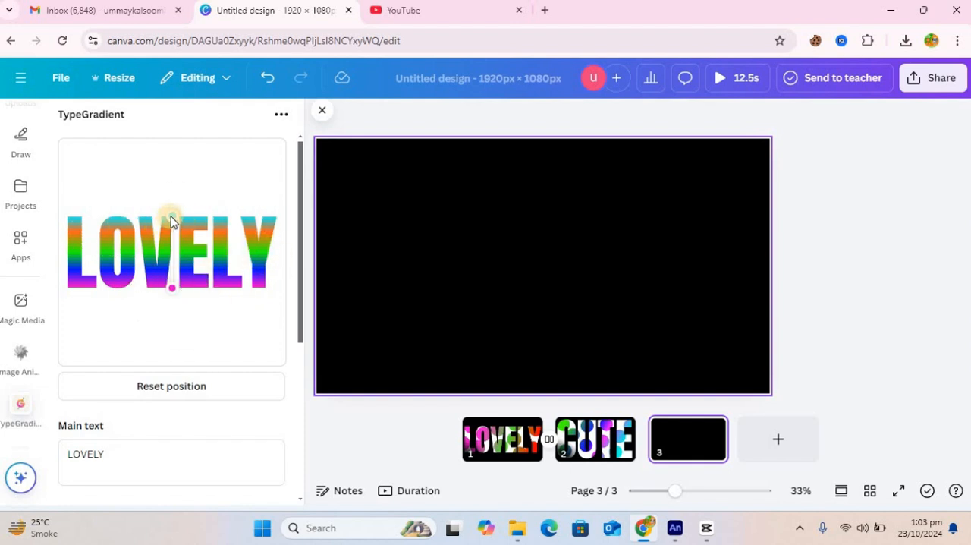
left_click_drag(163, 219, 78, 224)
left_click_drag(171, 291, 261, 268)
Step: Make the gradient direction vertical through the V, starting at the letters' upper edge and ending slightly below their lower edge
left_click_drag(191, 302, 169, 309)
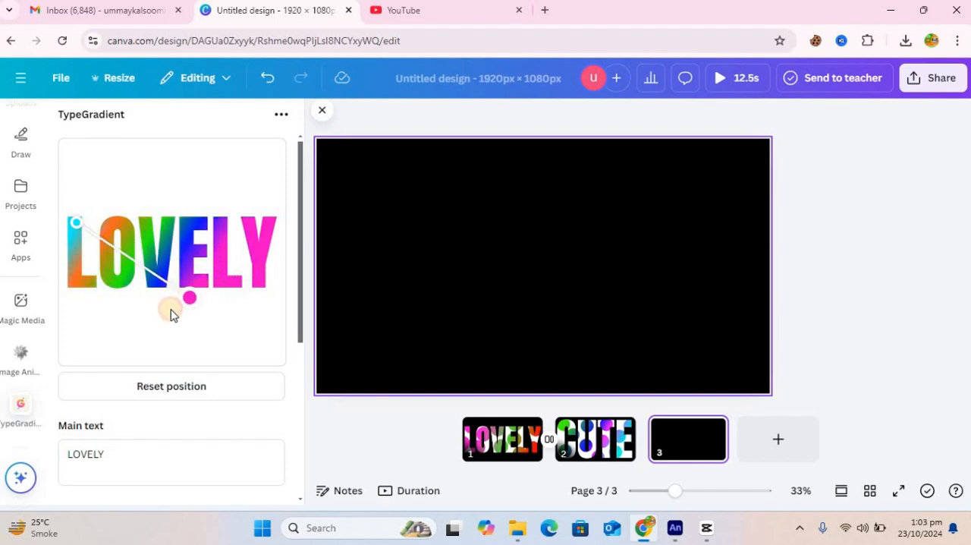
left_click_drag(73, 226, 169, 213)
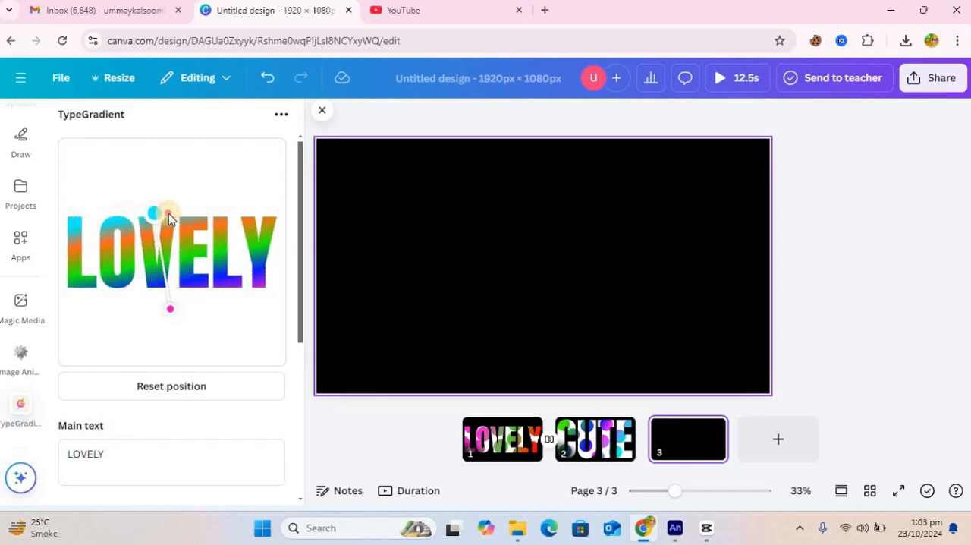
left_click(171, 308)
left_click_drag(172, 308, 170, 296)
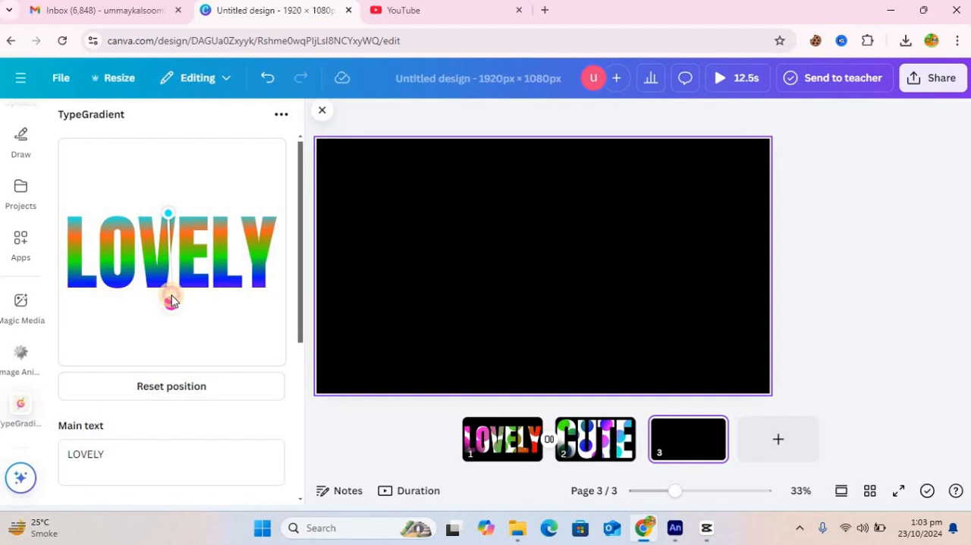
left_click_drag(170, 217, 172, 224)
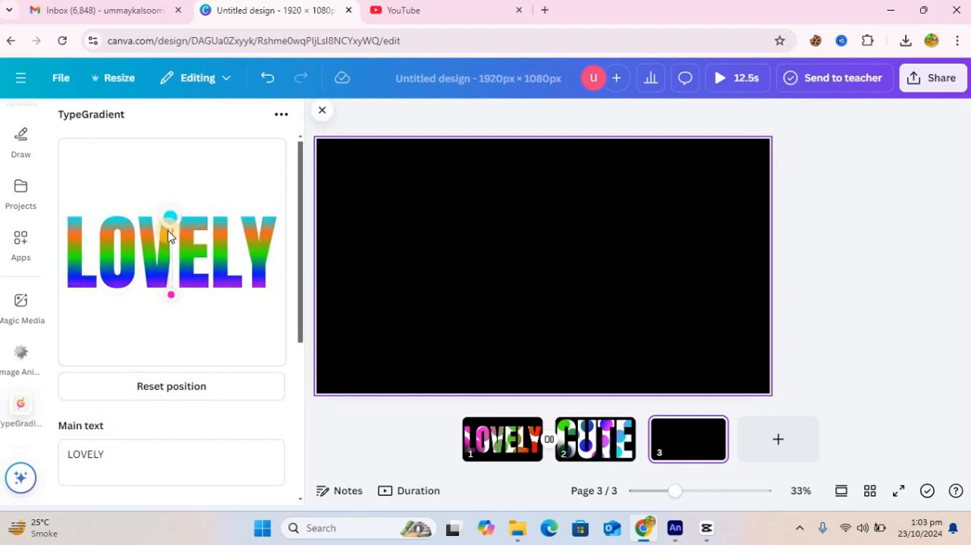
left_click_drag(171, 305, 172, 322)
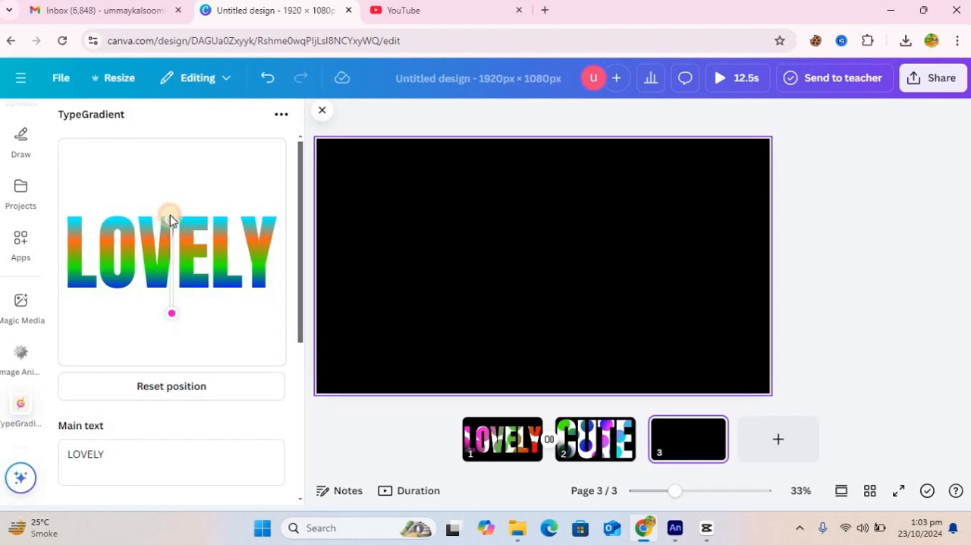
left_click_drag(170, 219, 171, 218)
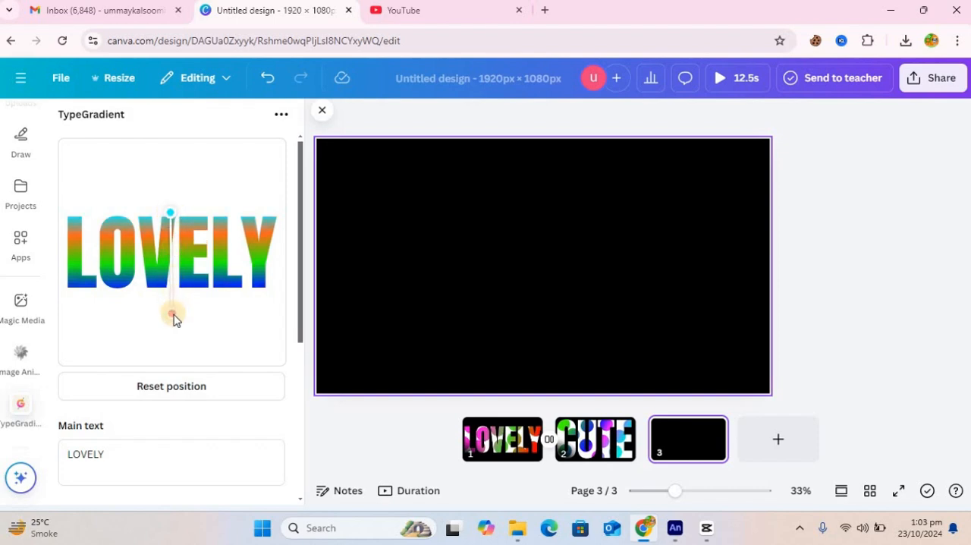
left_click_drag(174, 311, 174, 306)
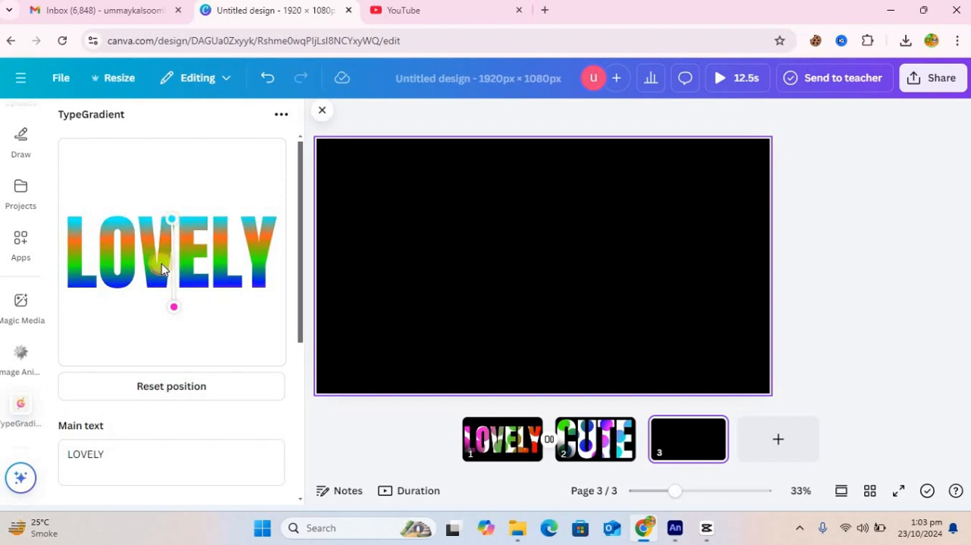
Step: Recolor the first gradient stop of the LOVELY text to magenta #ff00f5 and close the color picker
left_click_drag(300, 296, 307, 414)
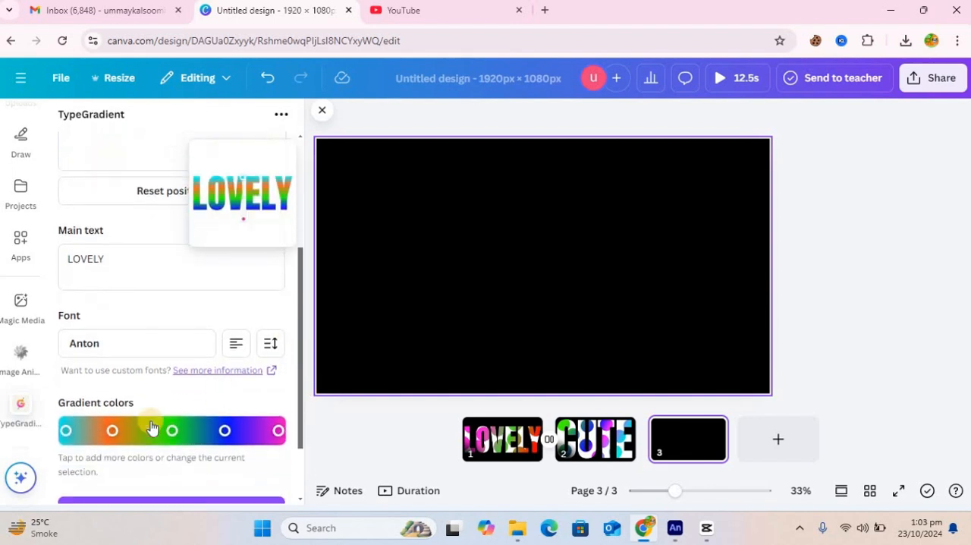
left_click(65, 426)
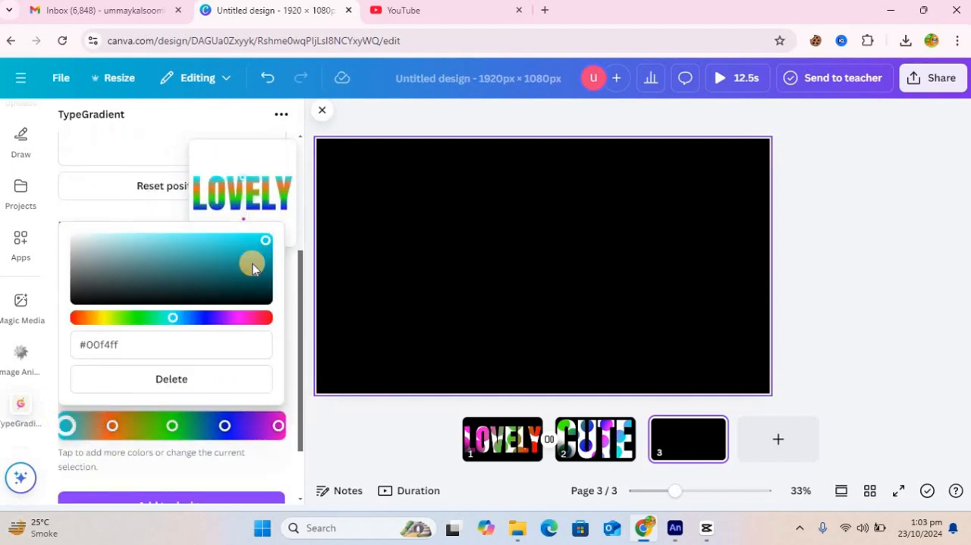
left_click(235, 317)
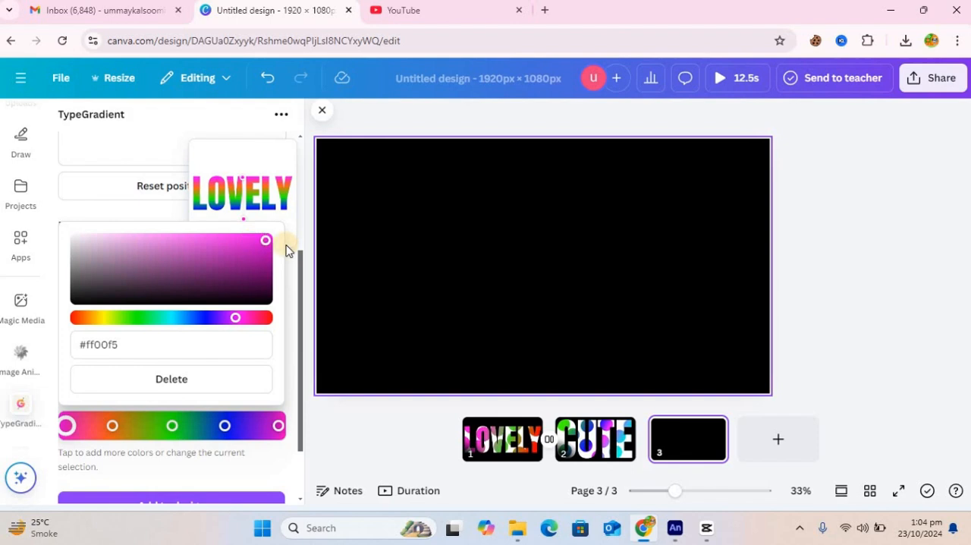
left_click(290, 260)
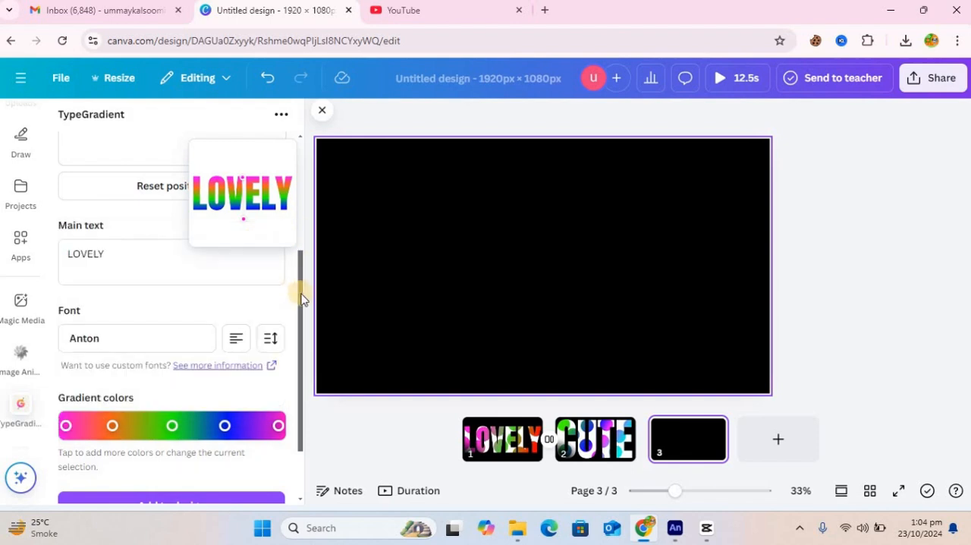
scroll(308, 217, "up", 1)
left_click_drag(312, 175, 310, 111)
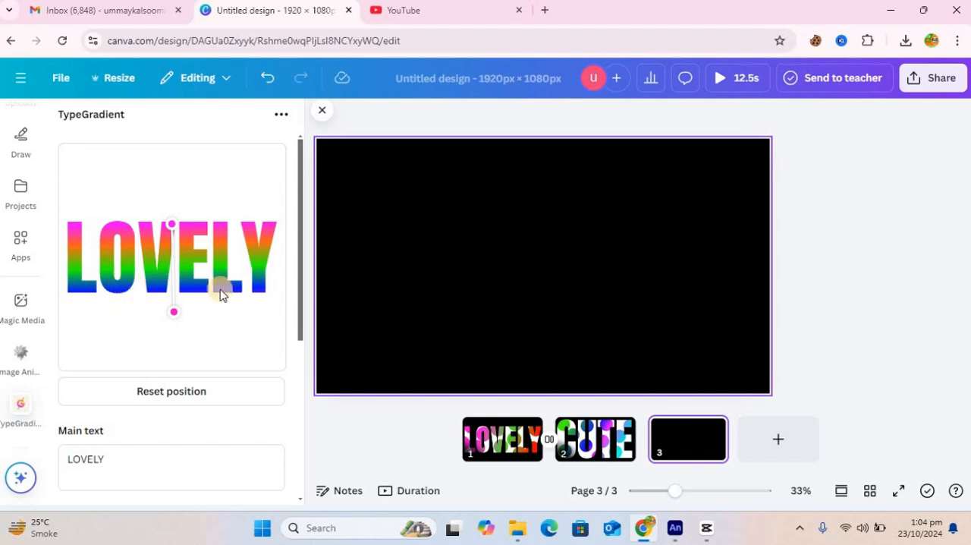
Step: Add the gradient LOVELY text to page 3 and enlarge it to span nearly the full page width, centered on the page
left_click_drag(301, 327, 301, 493)
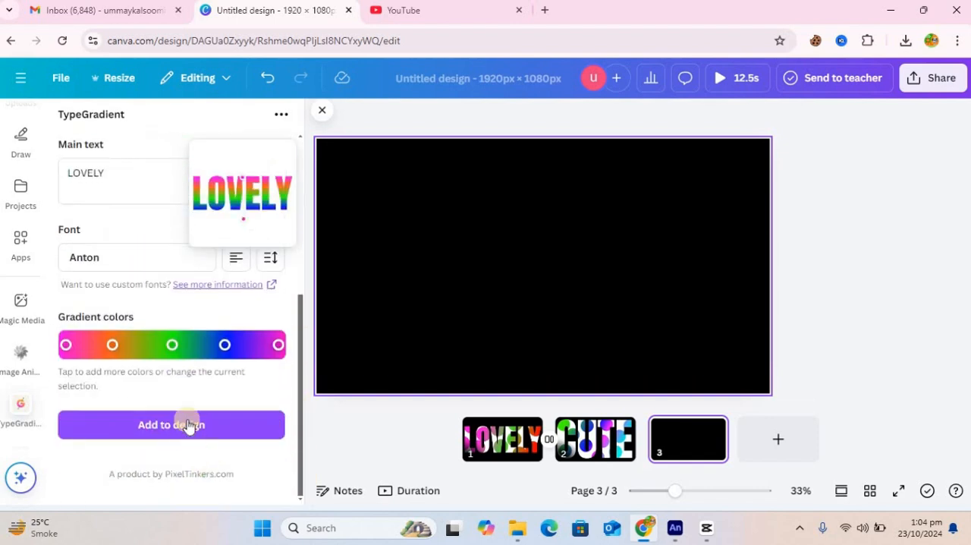
left_click(189, 422)
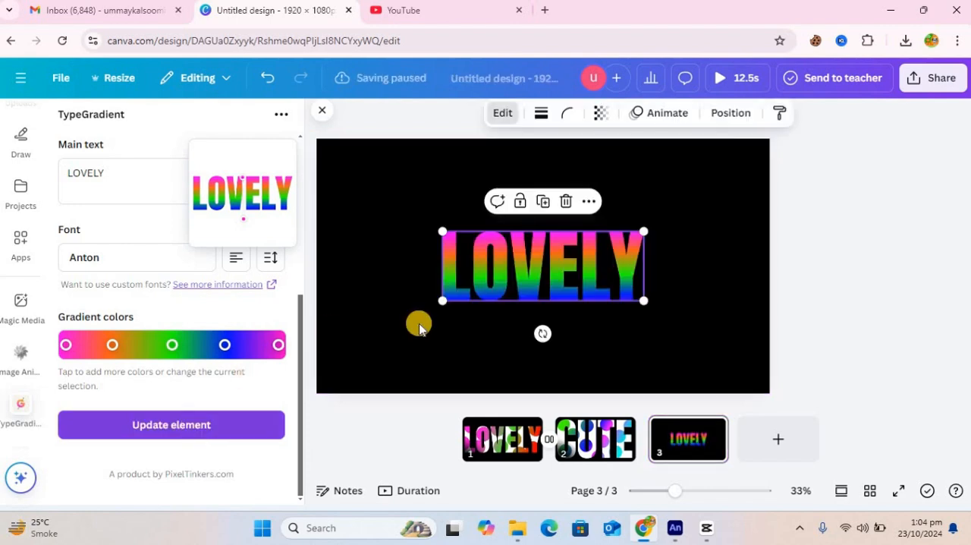
left_click_drag(390, 199, 327, 169)
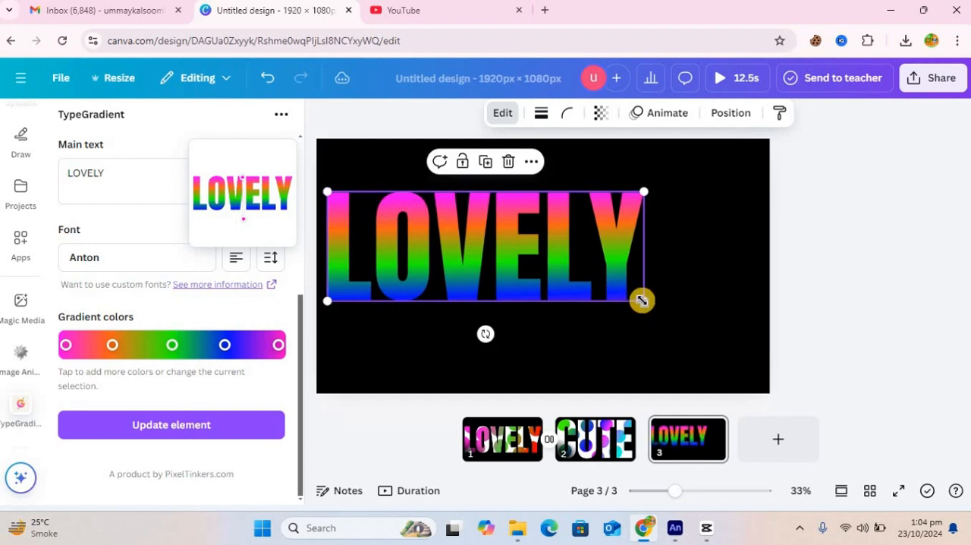
left_click_drag(642, 299, 759, 355)
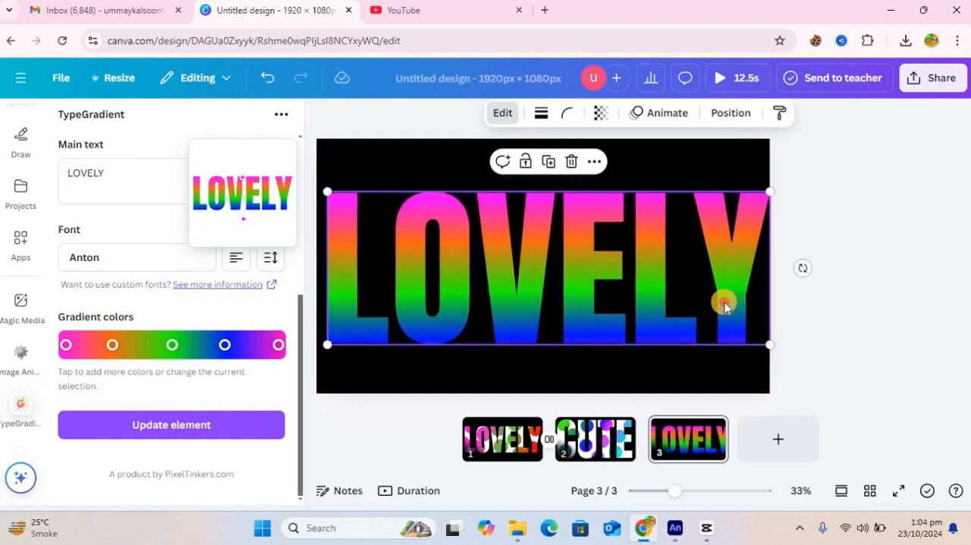
left_click_drag(723, 302, 717, 300)
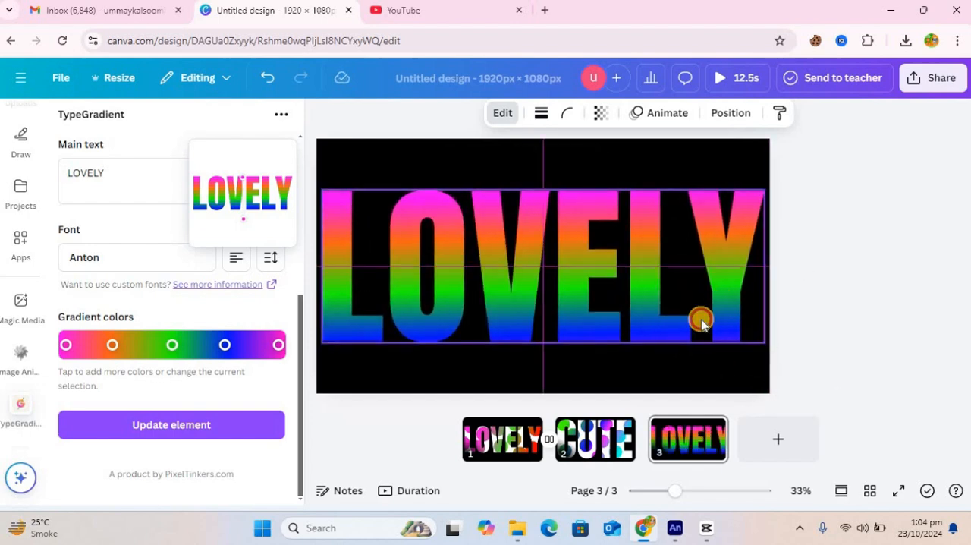
Step: Download only page 3 of the design as an MP4 video
left_click(933, 77)
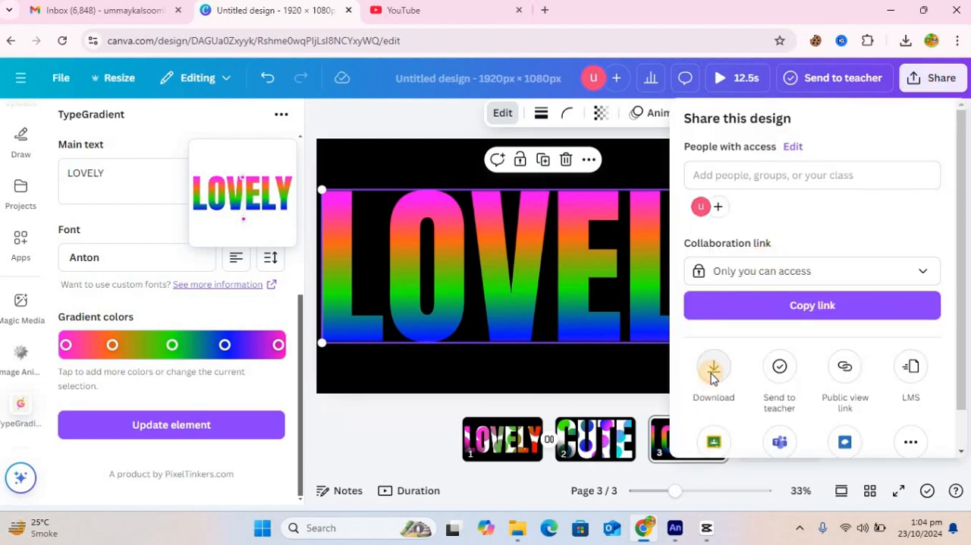
left_click(712, 370)
left_click(878, 323)
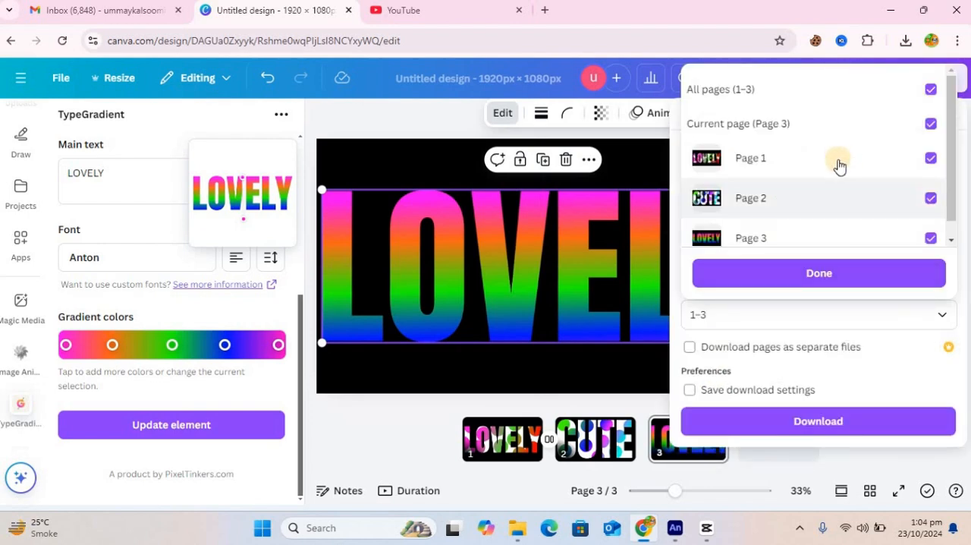
left_click(841, 160)
left_click(837, 197)
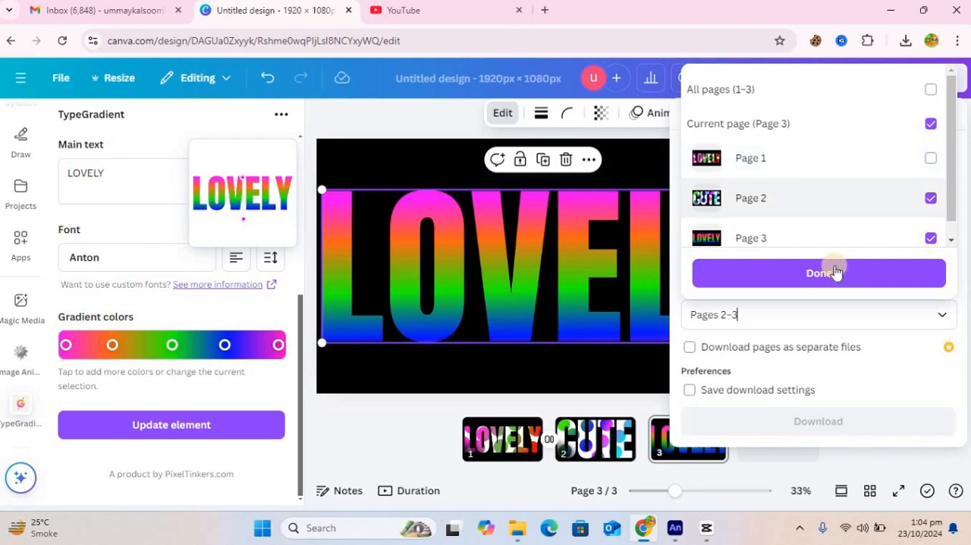
left_click(835, 267)
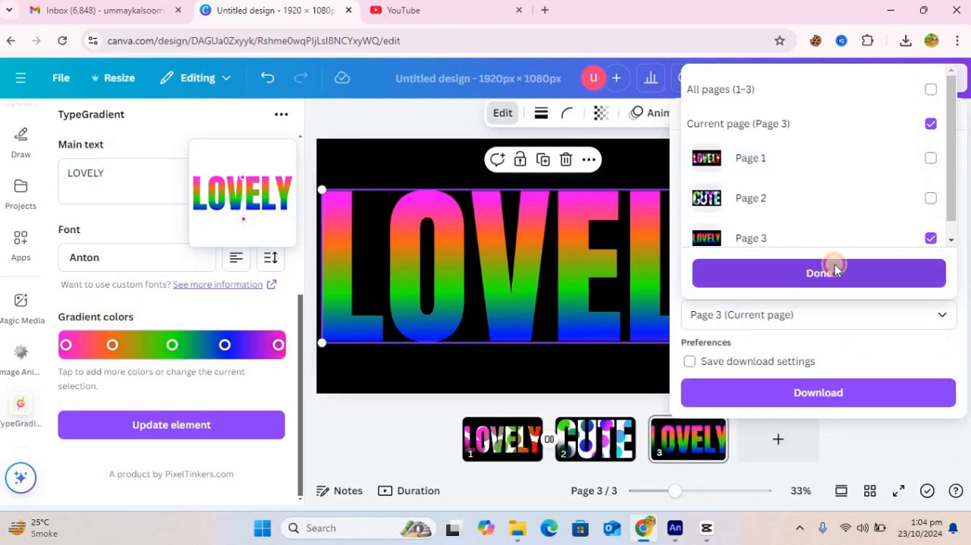
left_click(855, 394)
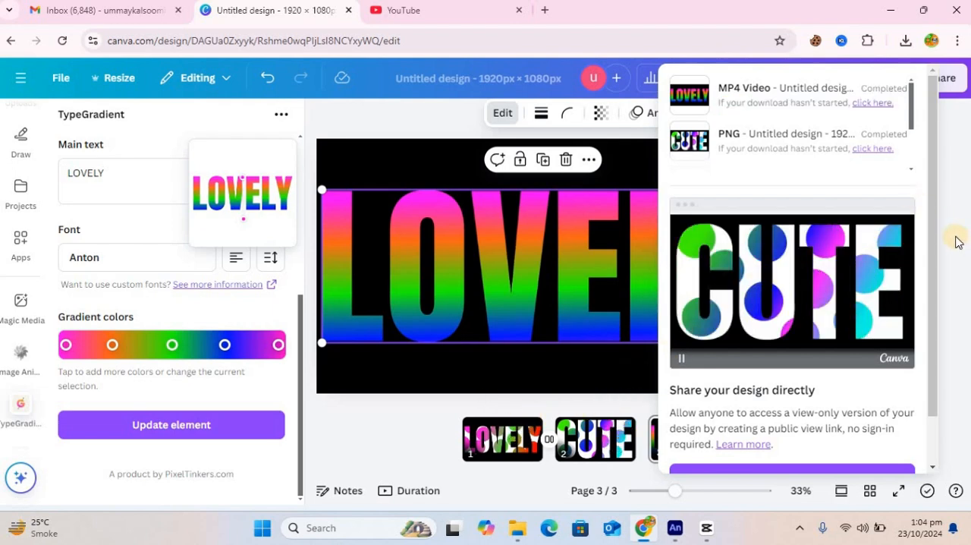
Step: Download only page 3 of the design as a PNG image
left_click(937, 72)
left_click(936, 82)
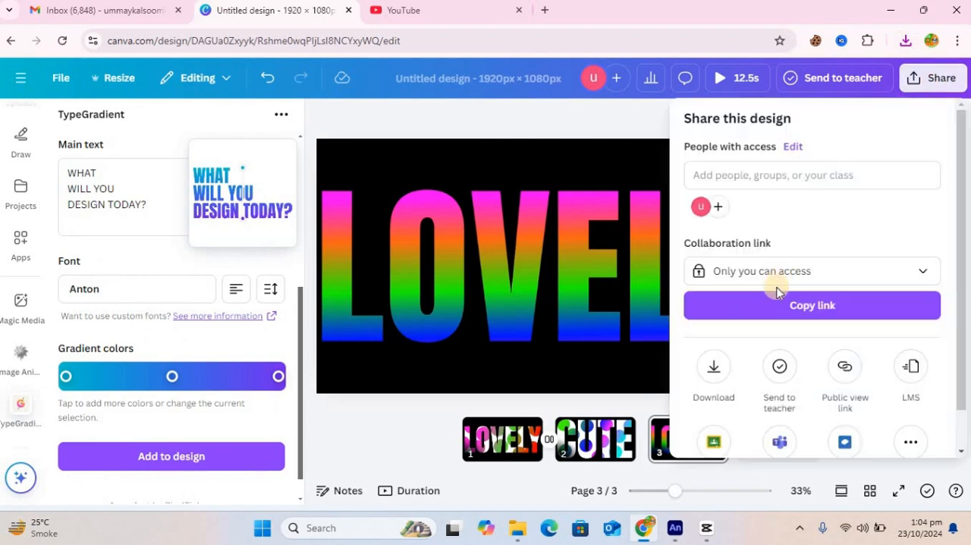
left_click(716, 371)
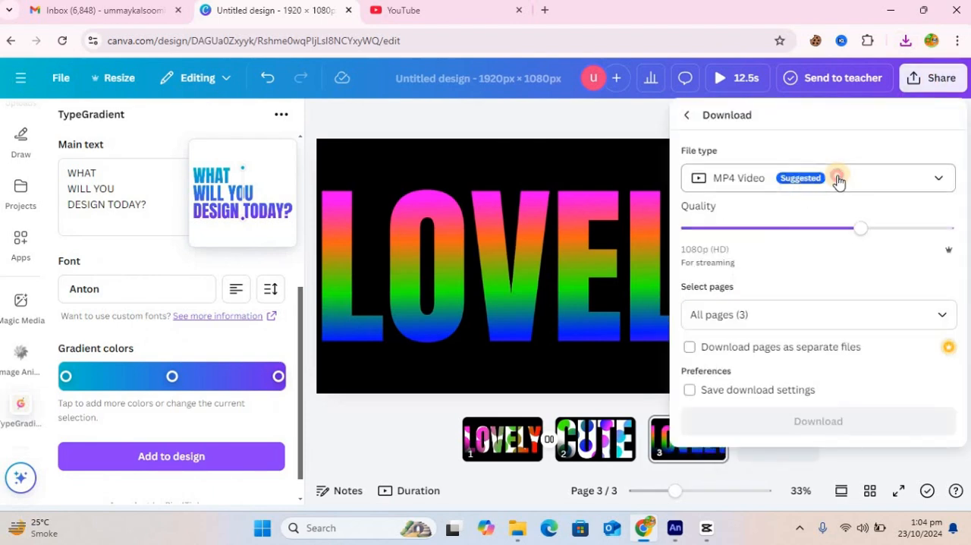
left_click(839, 176)
left_click(835, 265)
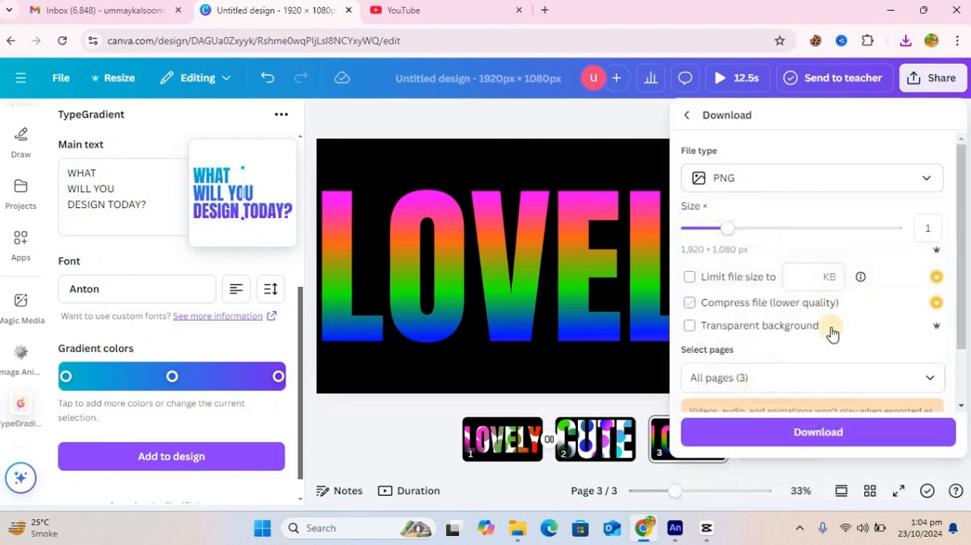
left_click(851, 373)
left_click(792, 217)
left_click(804, 256)
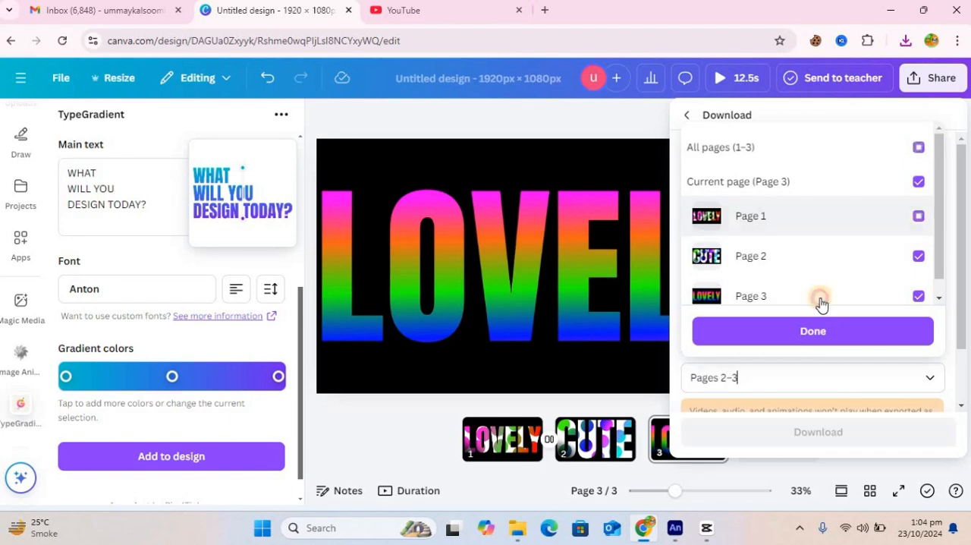
left_click(850, 330)
left_click(869, 432)
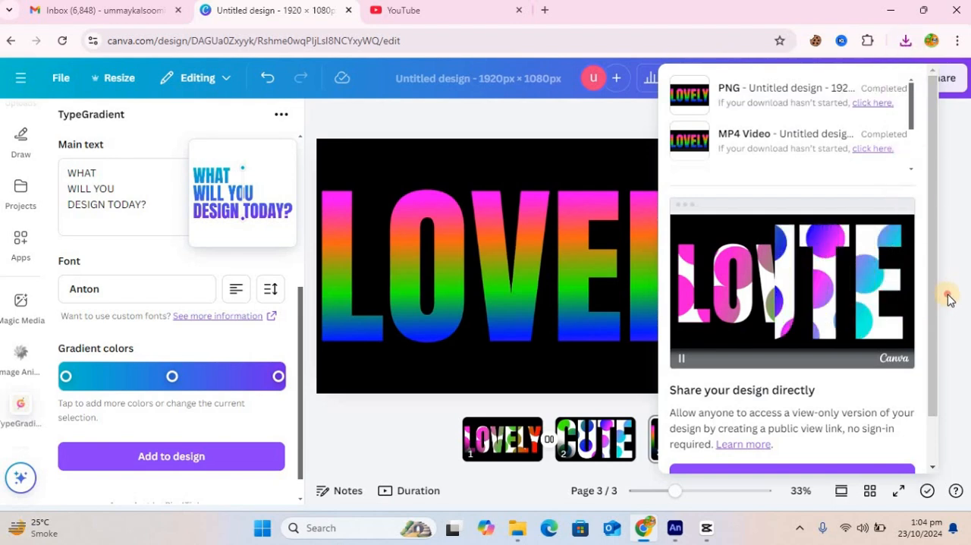
Step: Select the LOVELY text on page 3 and make its blue and last pink gradient stops white
left_click(645, 315)
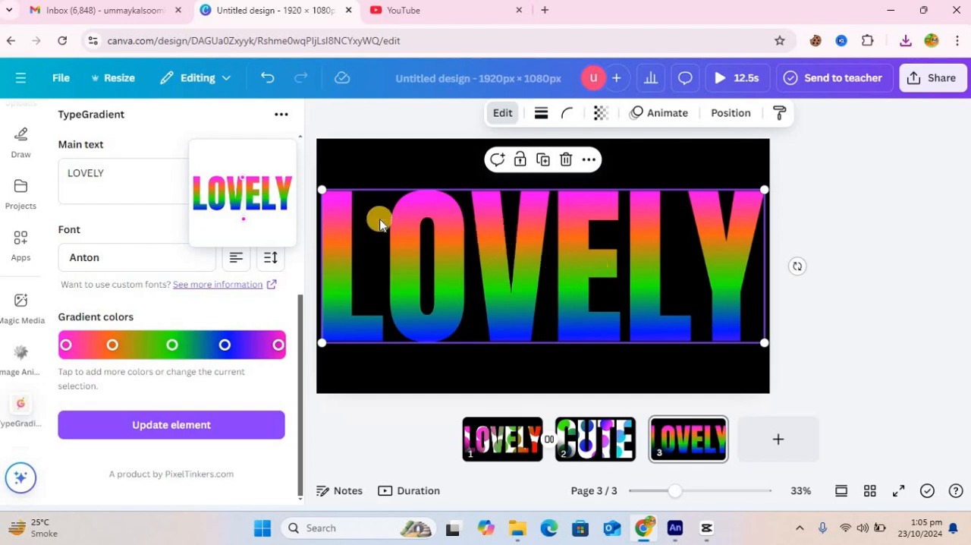
left_click(224, 344)
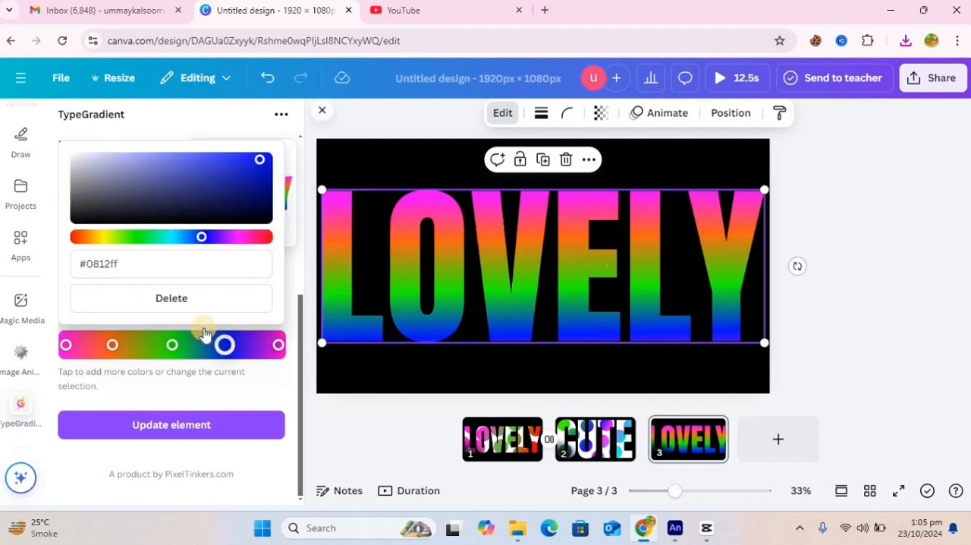
left_click(72, 157)
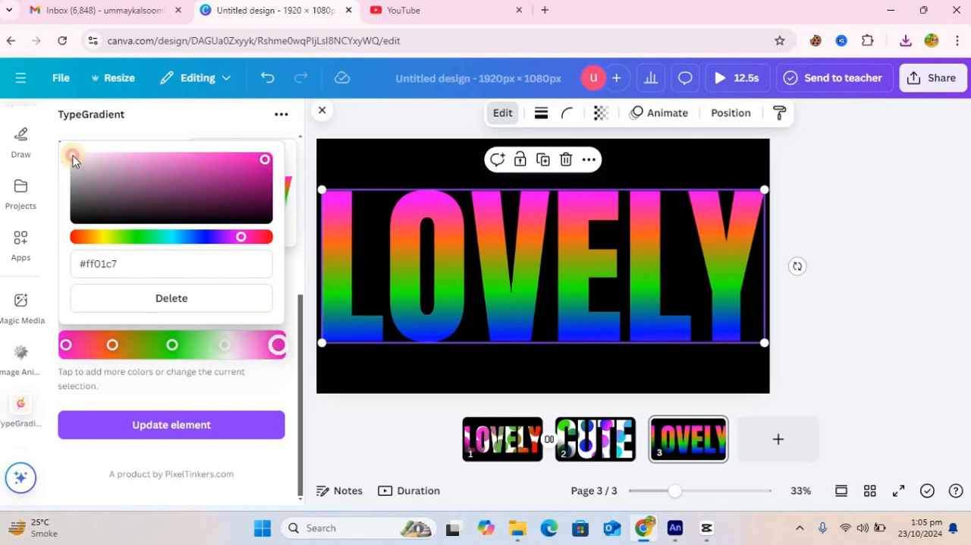
left_click(72, 157)
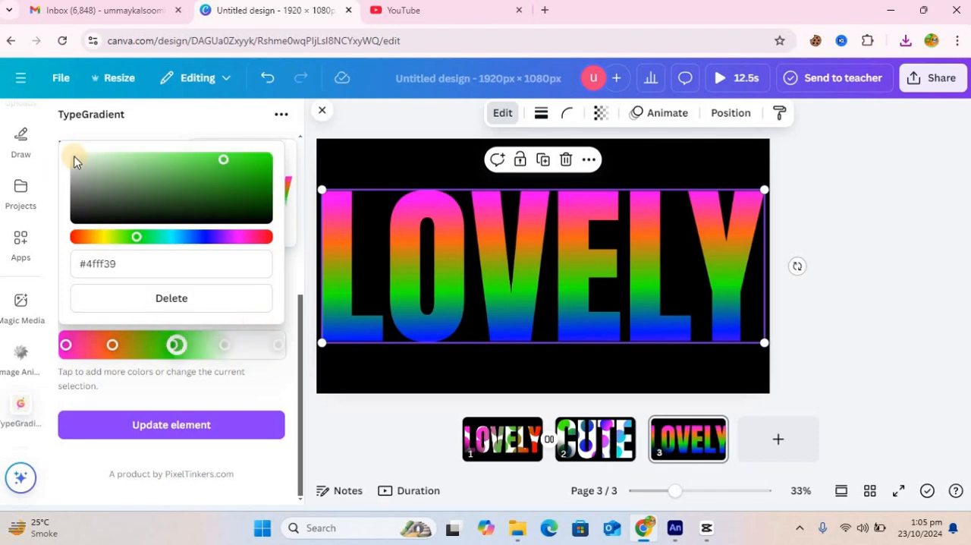
Step: Make the orange gradient stop and the first magenta stop white (#ffffff)
left_click(112, 345)
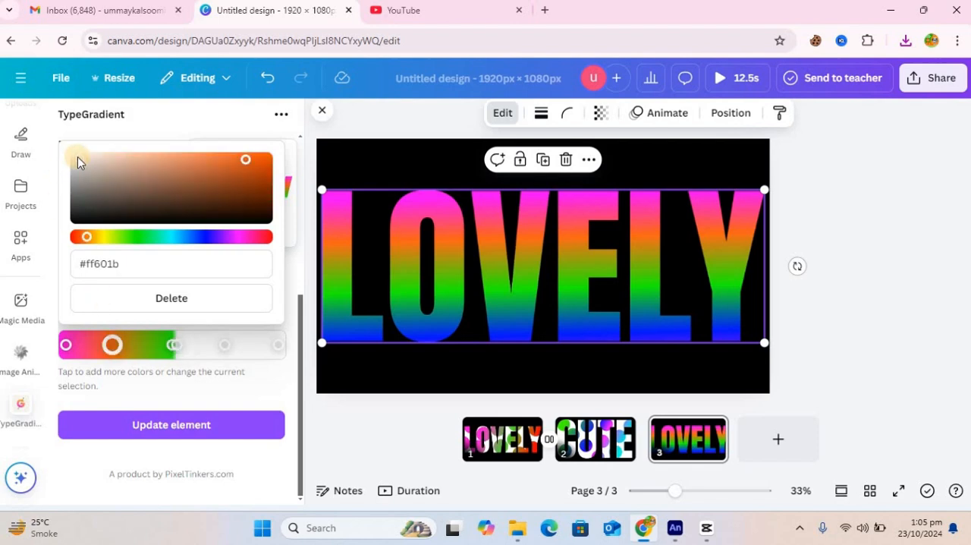
left_click(69, 351)
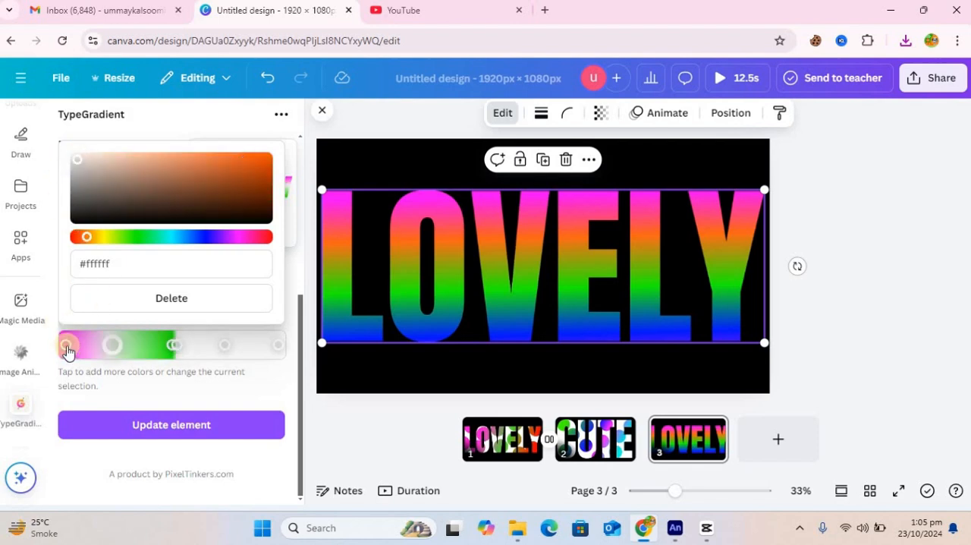
left_click_drag(94, 213, 71, 156)
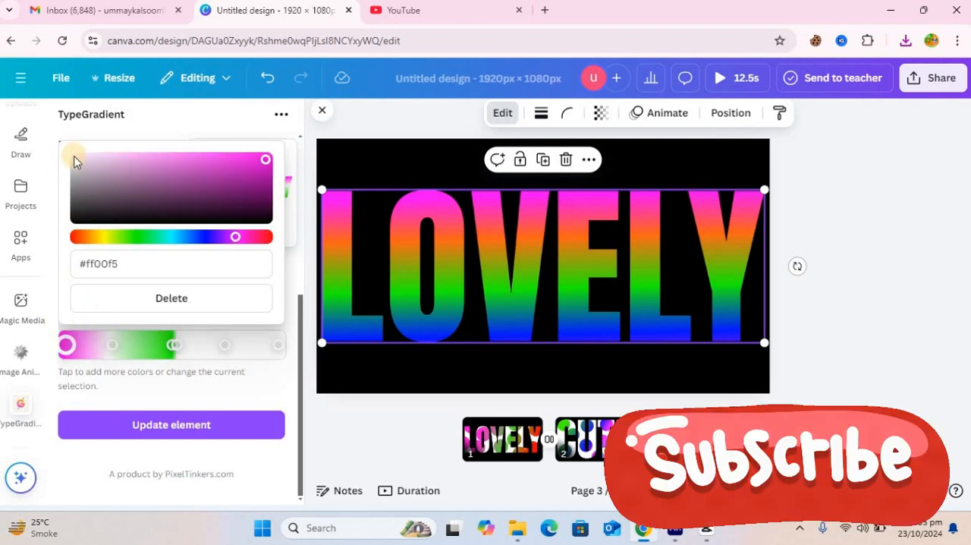
Step: Delete the extra stop beside the middle one, make the green middle stop #ffffff, and update the LOVELY element on the page
left_click(171, 345)
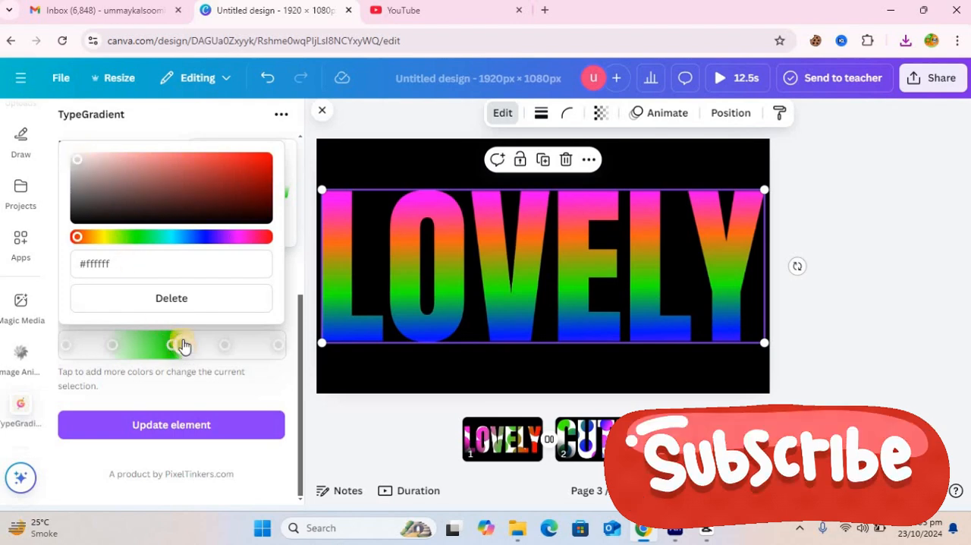
left_click(173, 299)
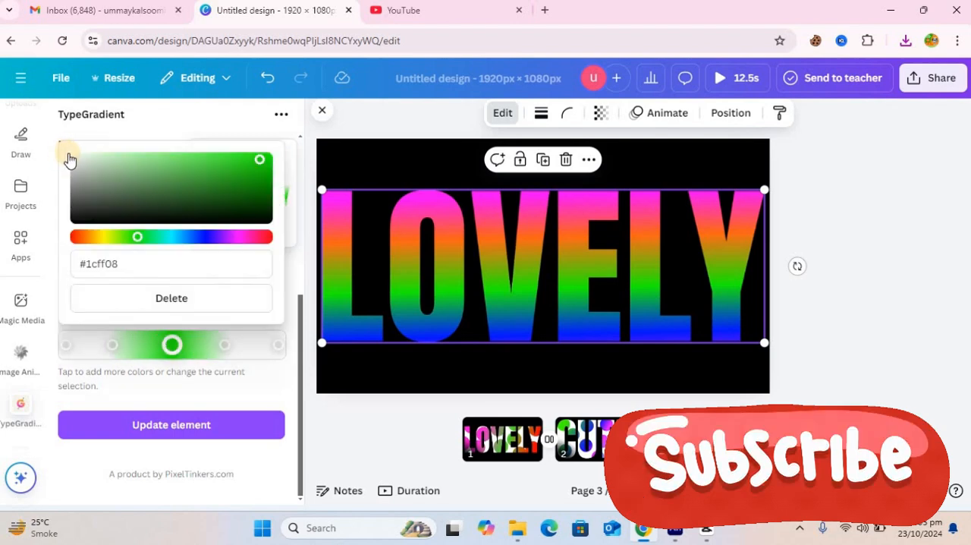
left_click(71, 156)
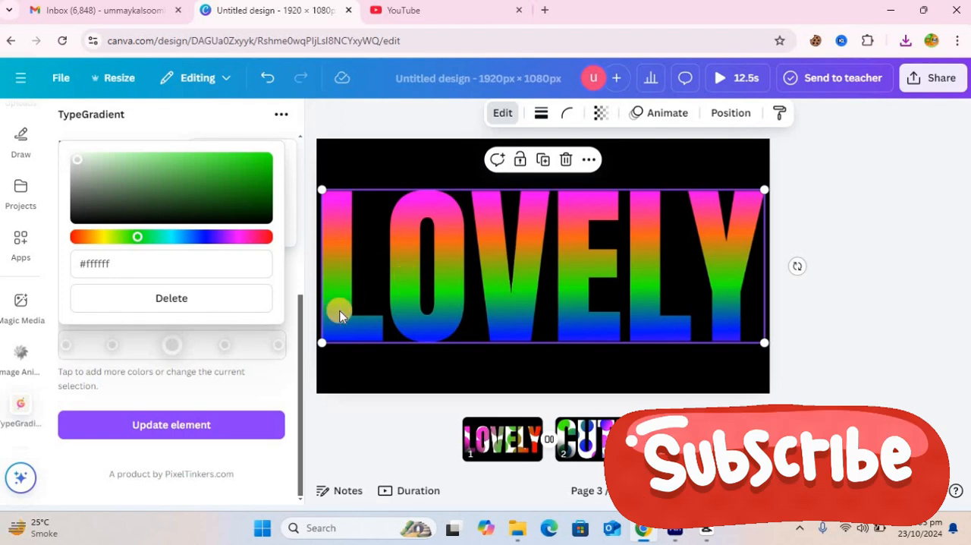
left_click(223, 426)
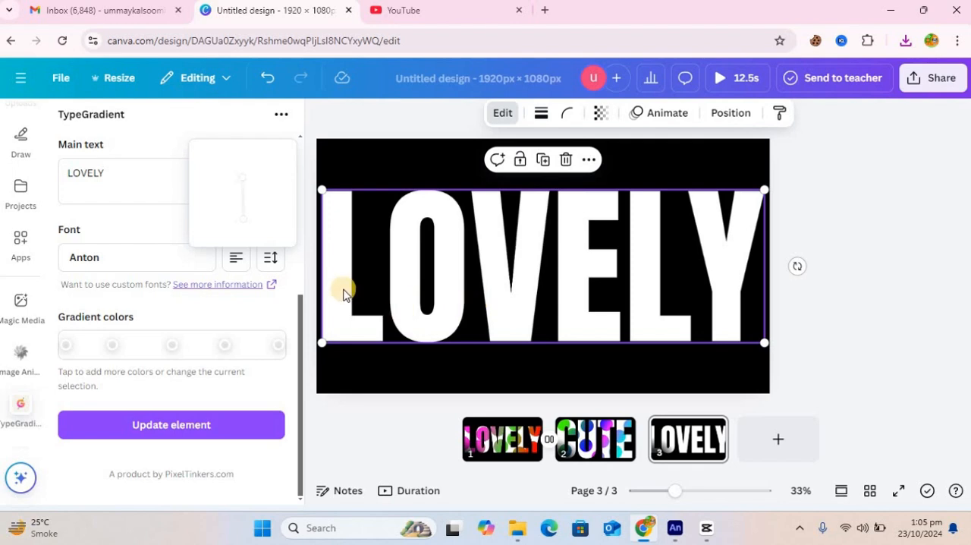
Step: Add a circle from the recently used elements to page 3
left_click_drag(302, 305, 302, 305)
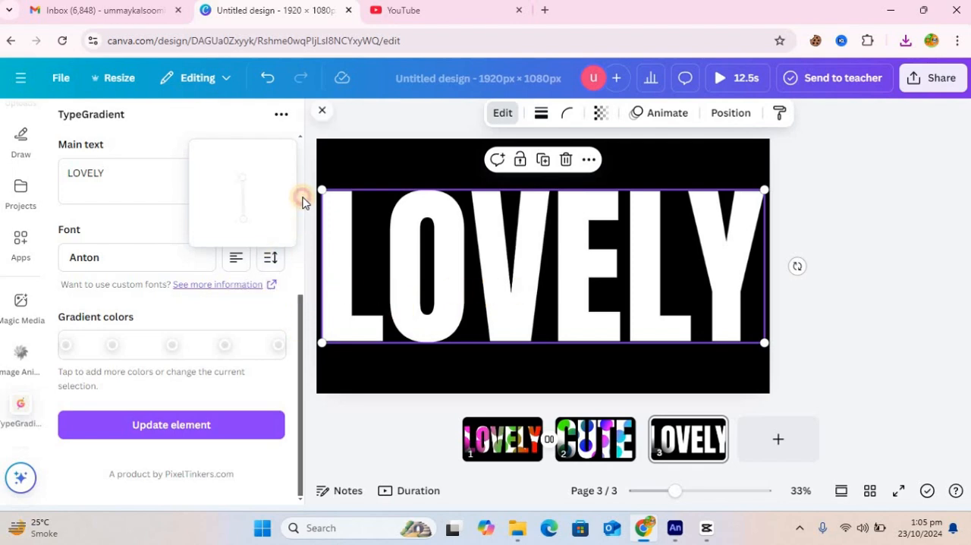
mouse_move(301, 201)
left_mouse_down()
mouse_move(33, 215)
mouse_move(58, 95)
mouse_move(43, 135)
left_mouse_up()
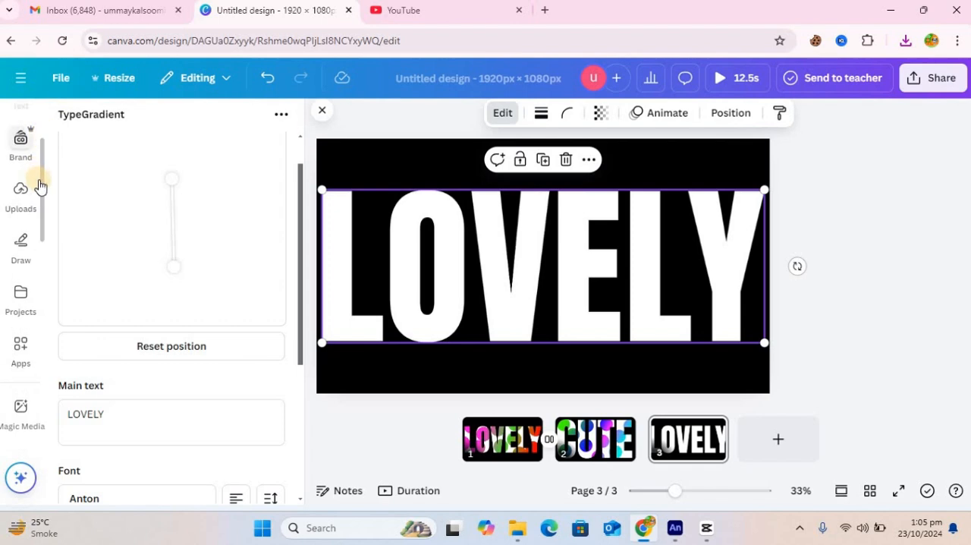
left_click_drag(43, 186, 46, 119)
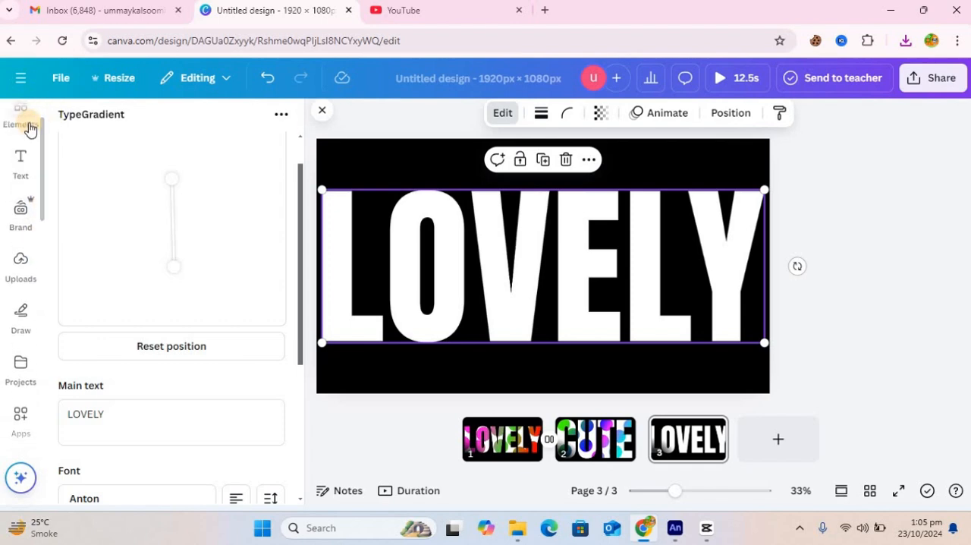
left_click(22, 128)
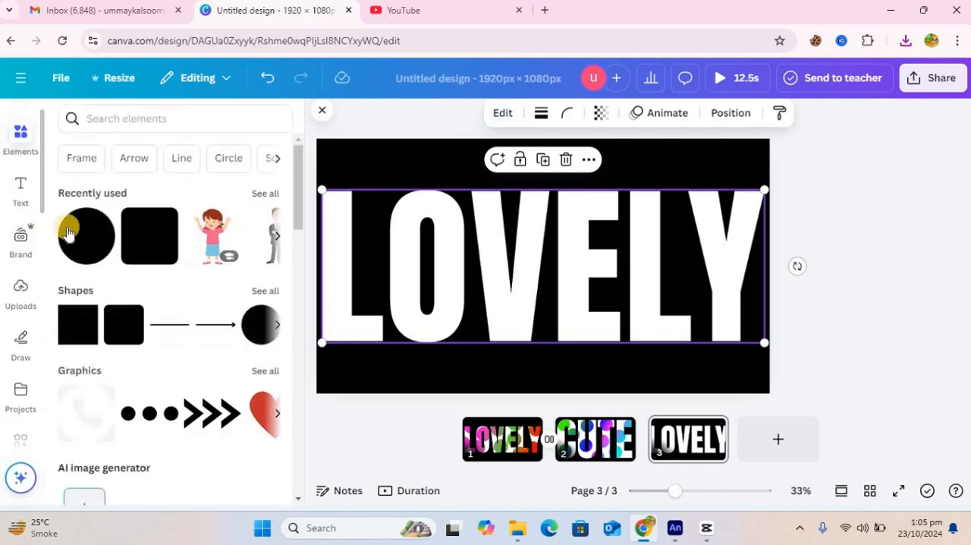
left_click(89, 245)
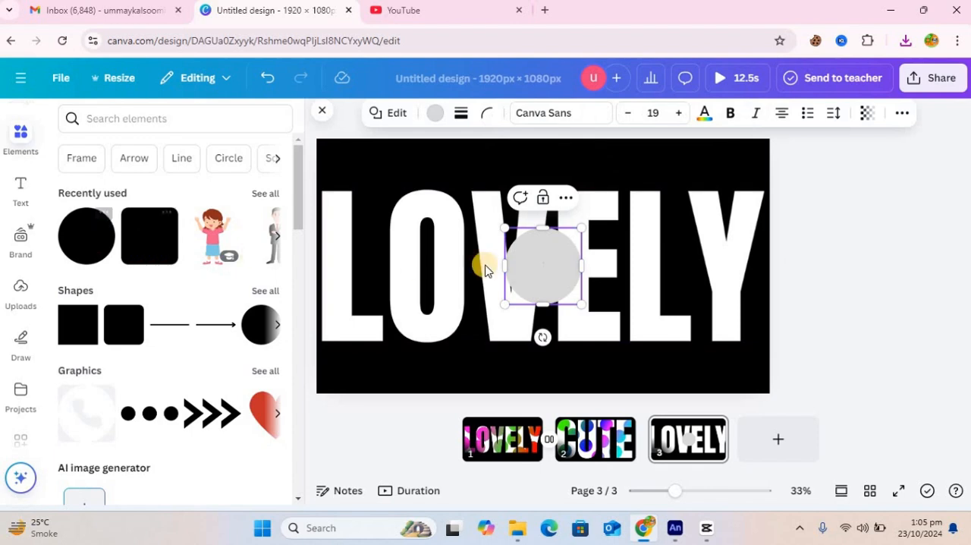
left_click(862, 287)
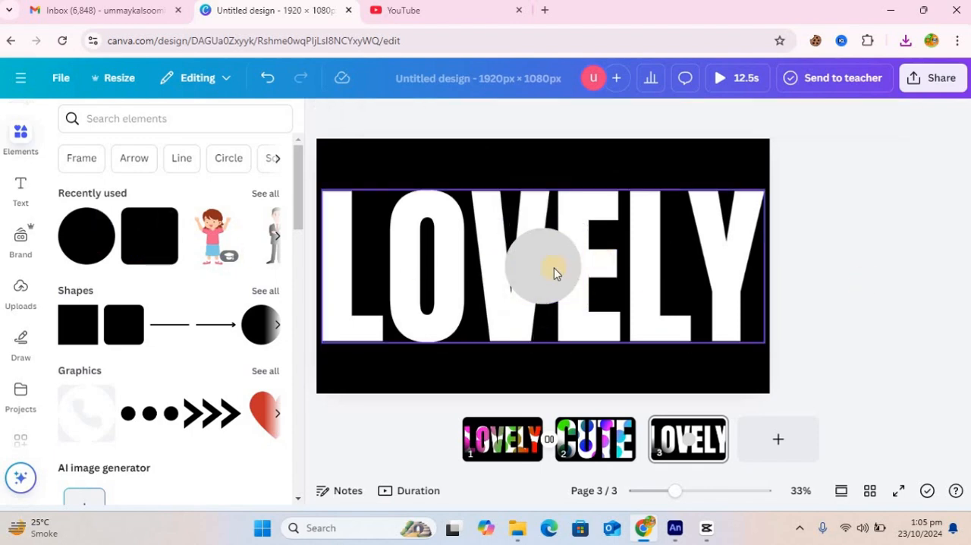
Step: Place the circle and its duplicates along the upper edge of the letters, over the first L, V, second L and Y
left_click_drag(559, 272, 657, 230)
left_click(371, 273)
left_click(512, 264)
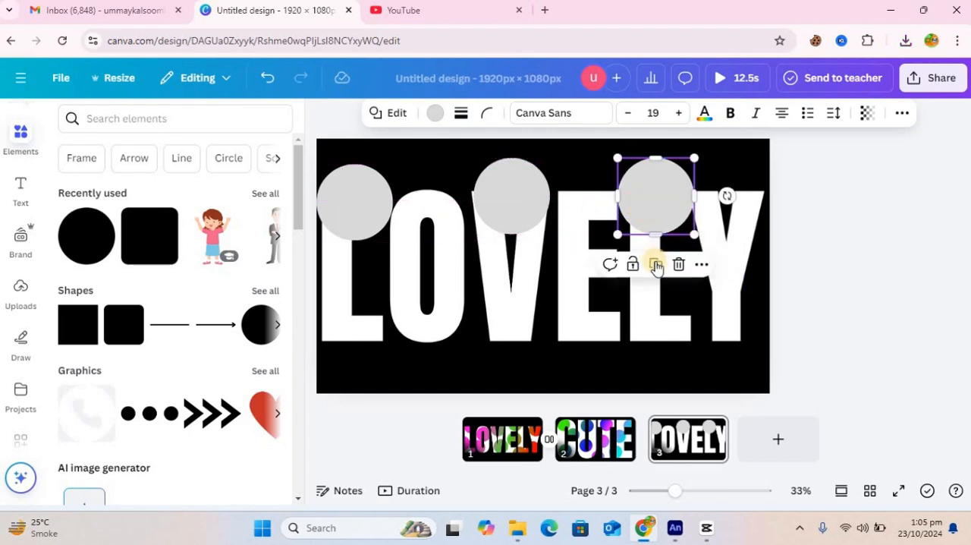
left_click(655, 262)
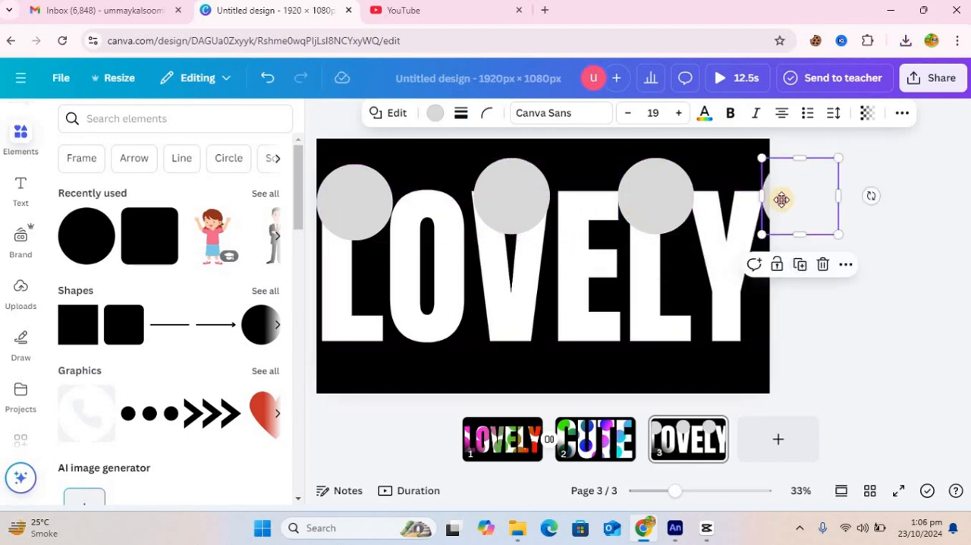
left_click_drag(760, 206, 754, 226)
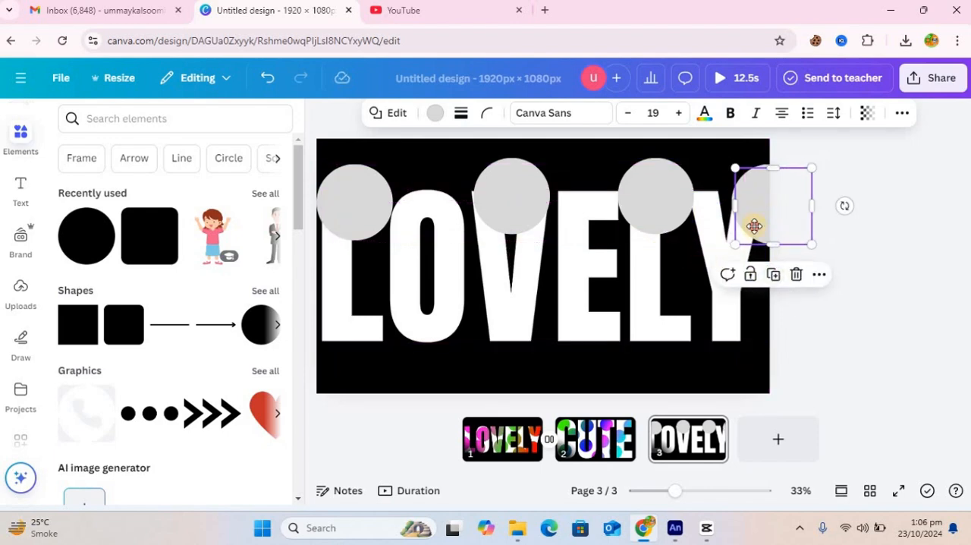
Step: Place more circle duplicates along the lower edge of the letters, over the Y, between E and L, on the V and on the first L
left_click_drag(709, 299, 706, 345)
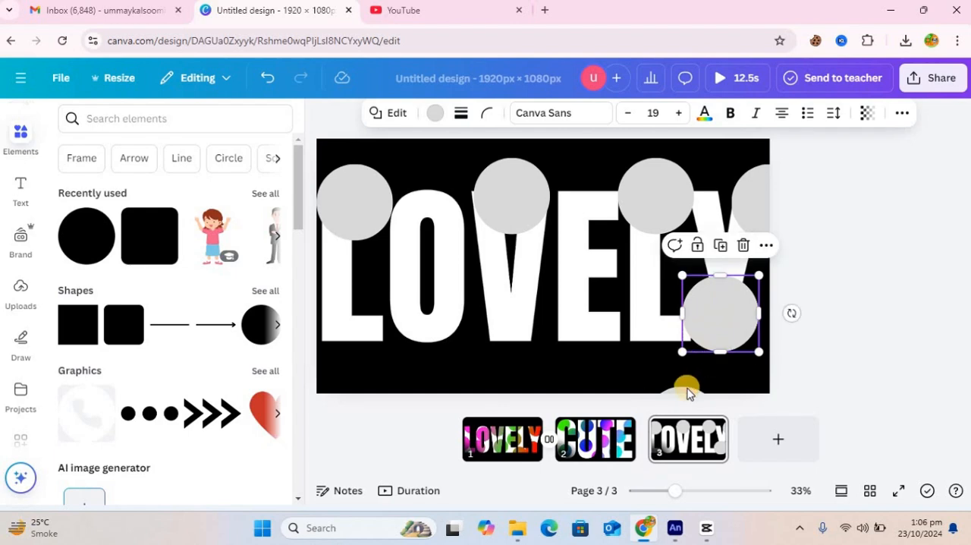
left_click_drag(642, 353, 624, 290)
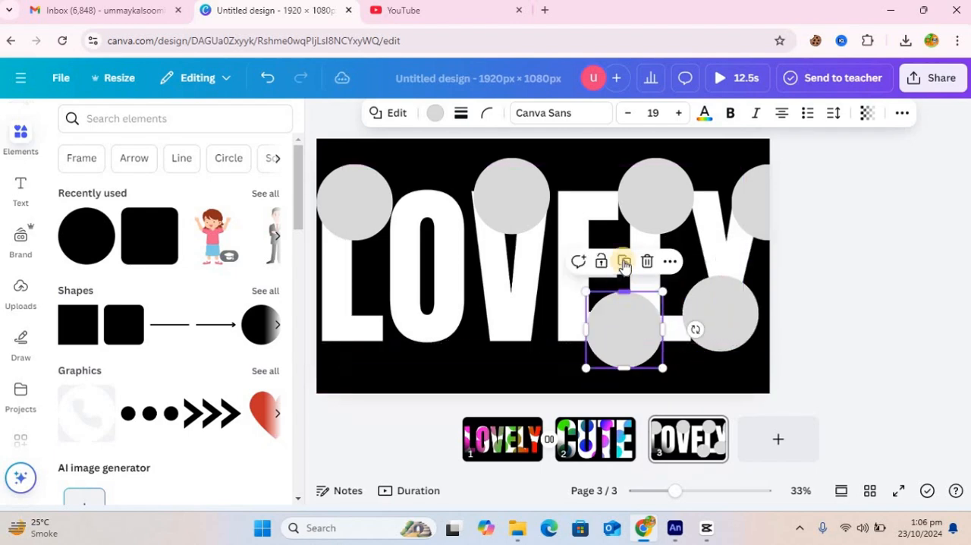
left_click_drag(625, 334, 361, 319)
left_click(512, 258)
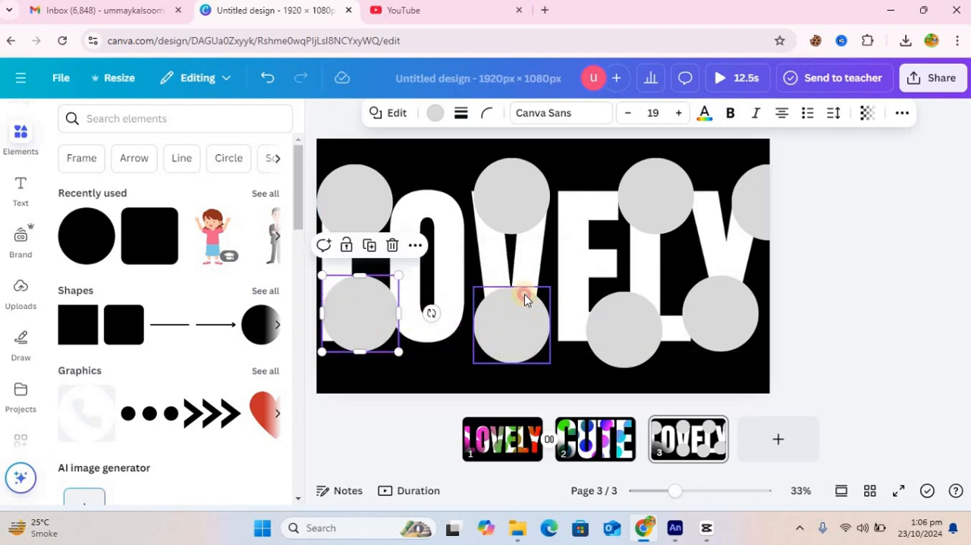
Step: Duplicate the circle at the foot of the V twice and place the copies over the middle of the O and the E
left_click(523, 326)
left_click_drag(512, 327, 442, 264)
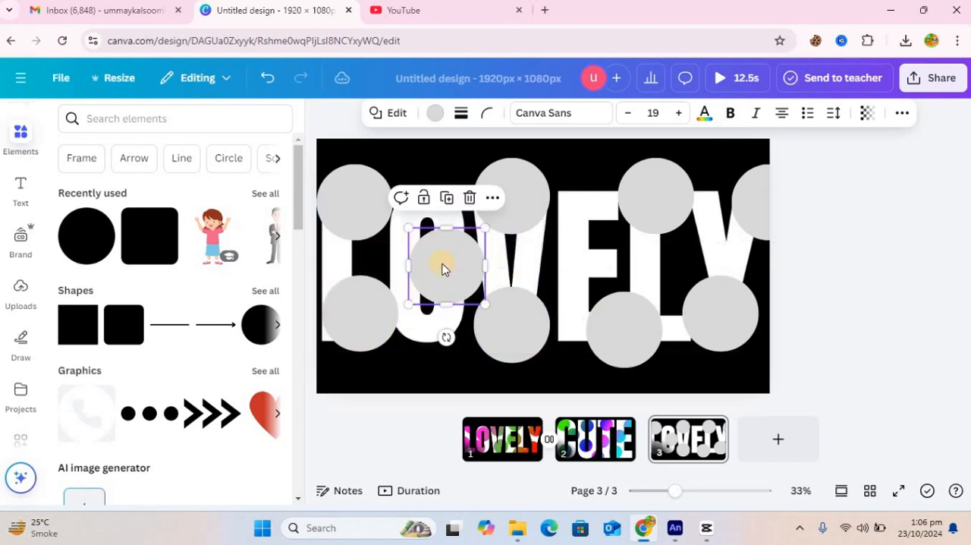
left_click(514, 295)
left_click(514, 260)
left_click_drag(518, 321, 588, 241)
Step: Fill the upper circle on the first L, the circle on the O and the upper circle on the V with black (#000000)
left_click(374, 209)
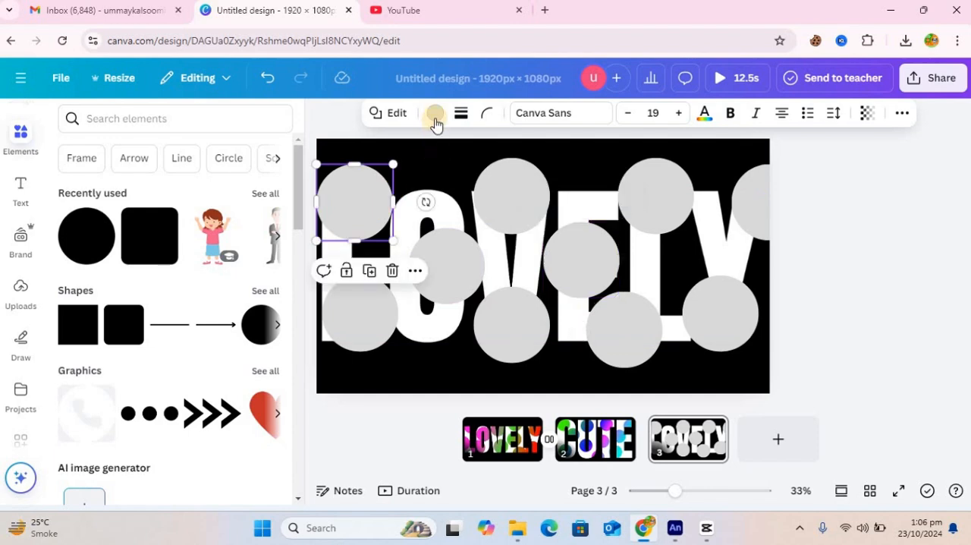
left_click(435, 114)
left_click(149, 226)
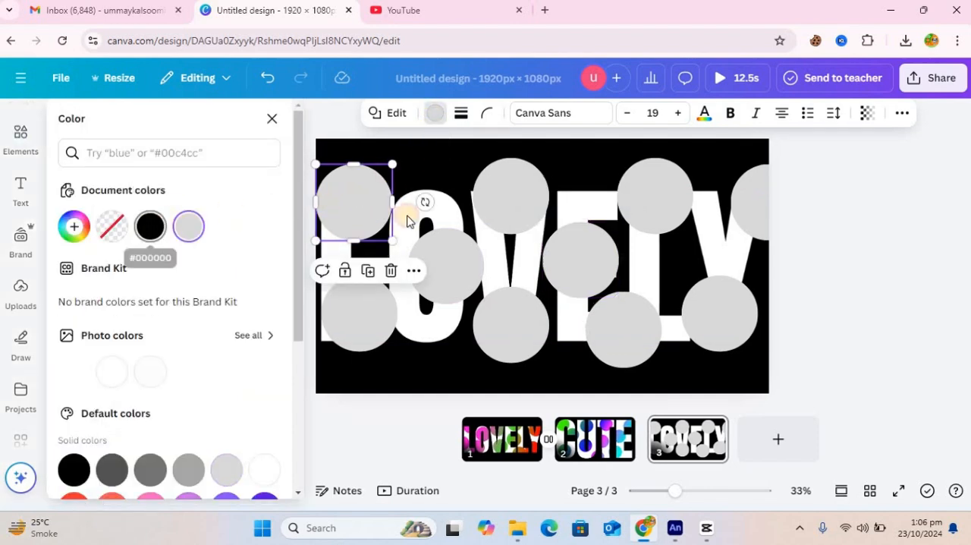
left_click(446, 269)
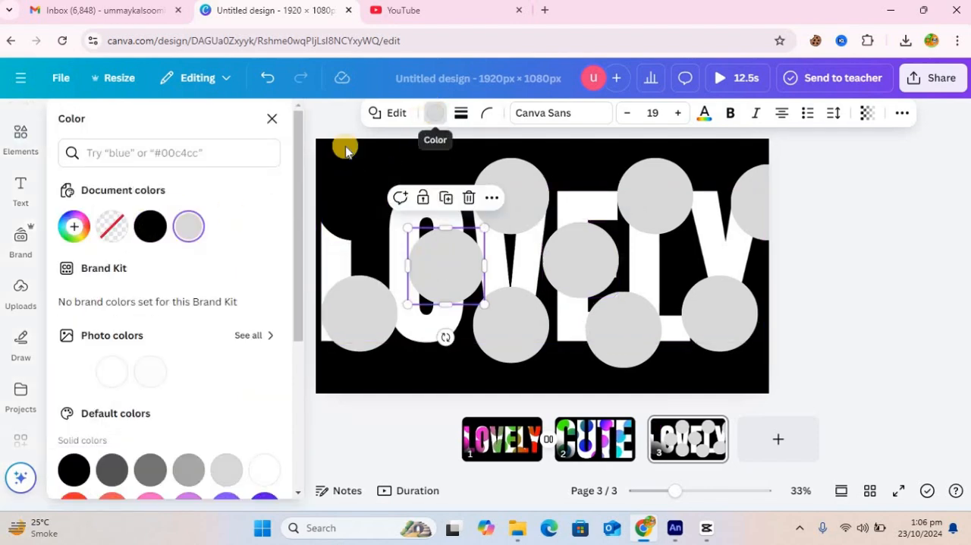
left_click(149, 226)
left_click(510, 200)
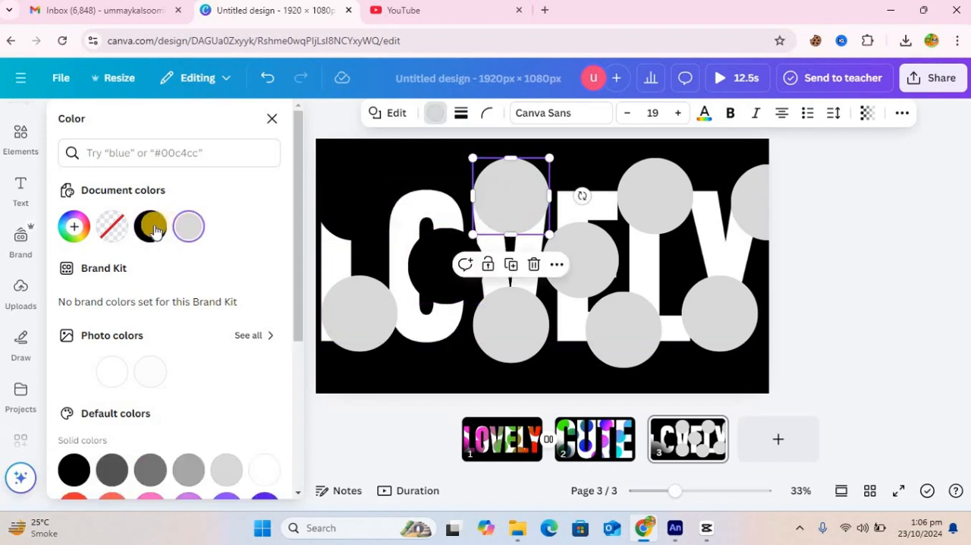
left_click(150, 227)
Step: Fill the lower circles on the first L and V, the circle on the E and the upper circle on the second L with black
left_click(341, 320)
left_click(151, 227)
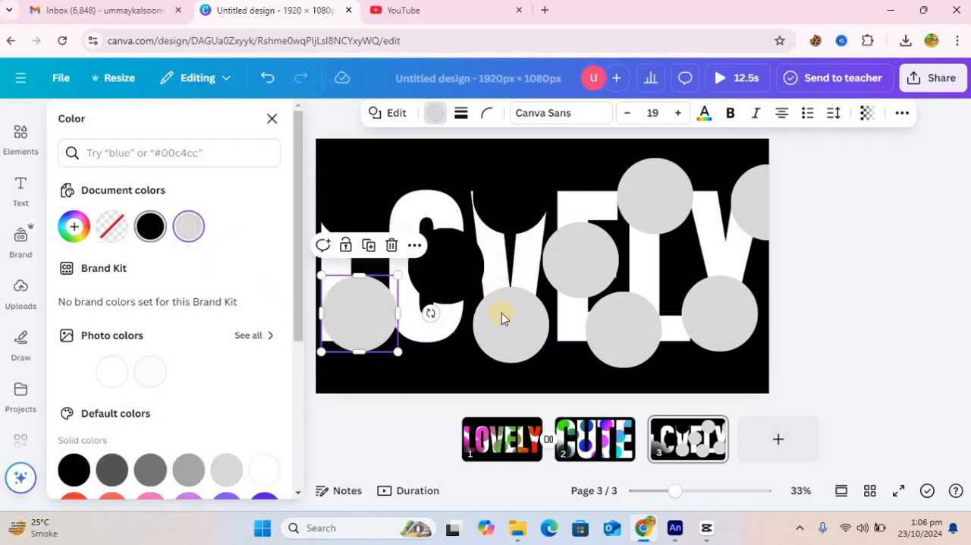
left_click(503, 315)
left_click(584, 250)
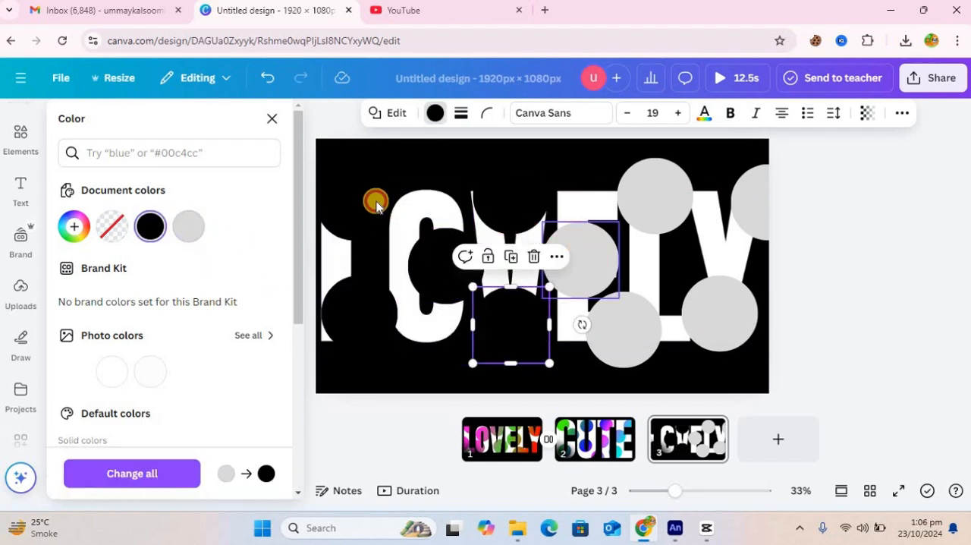
left_click(153, 225)
left_click(670, 222)
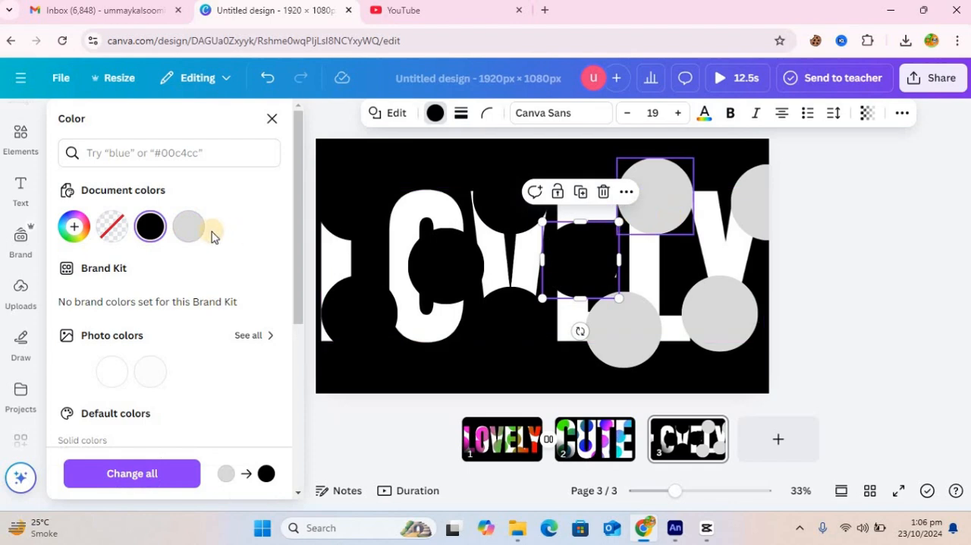
left_click(151, 226)
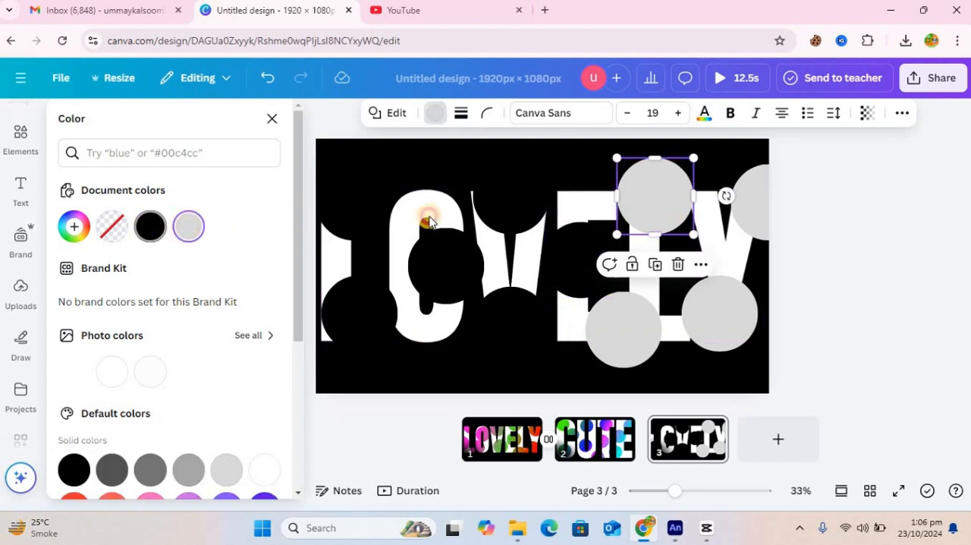
Step: Fill both circles on the Y and the lower circle between E and L with black
left_click(756, 218)
left_click(149, 228)
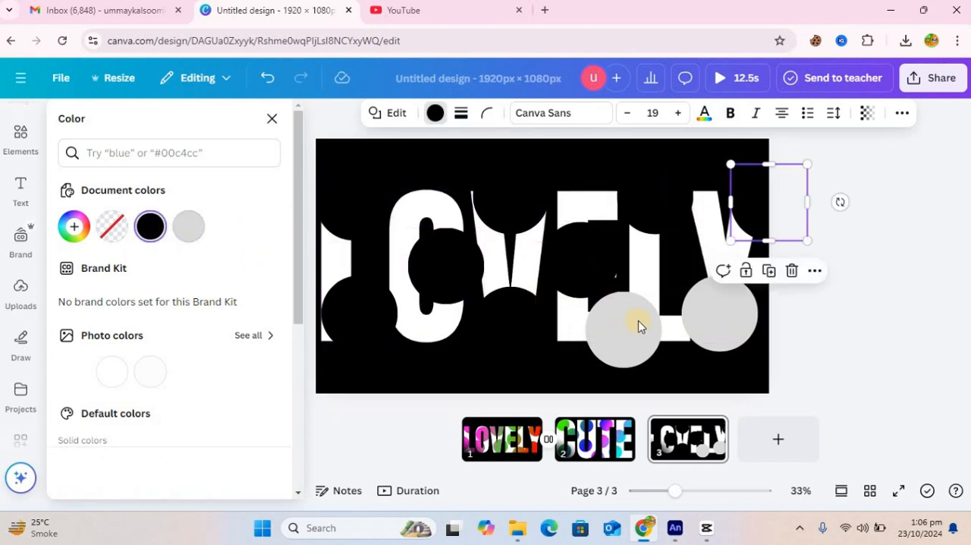
left_click(720, 324)
left_click(157, 232)
left_click(623, 335)
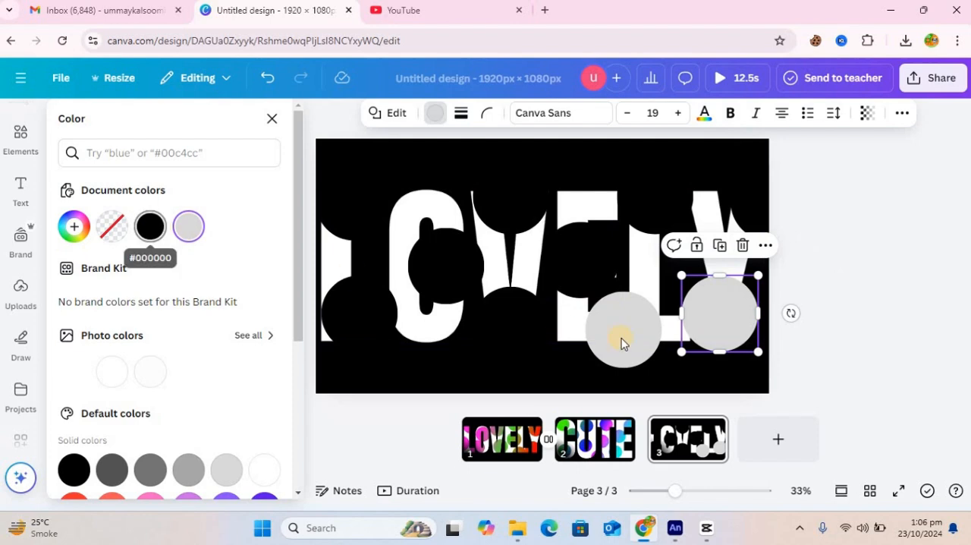
left_click(156, 230)
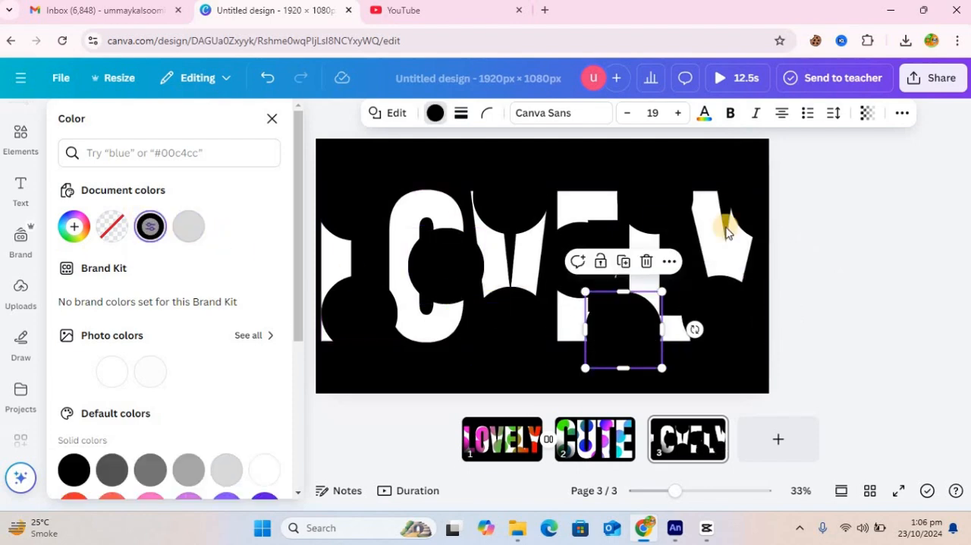
Step: Set up a download of the design that includes only page 3
left_click(933, 77)
left_click(714, 367)
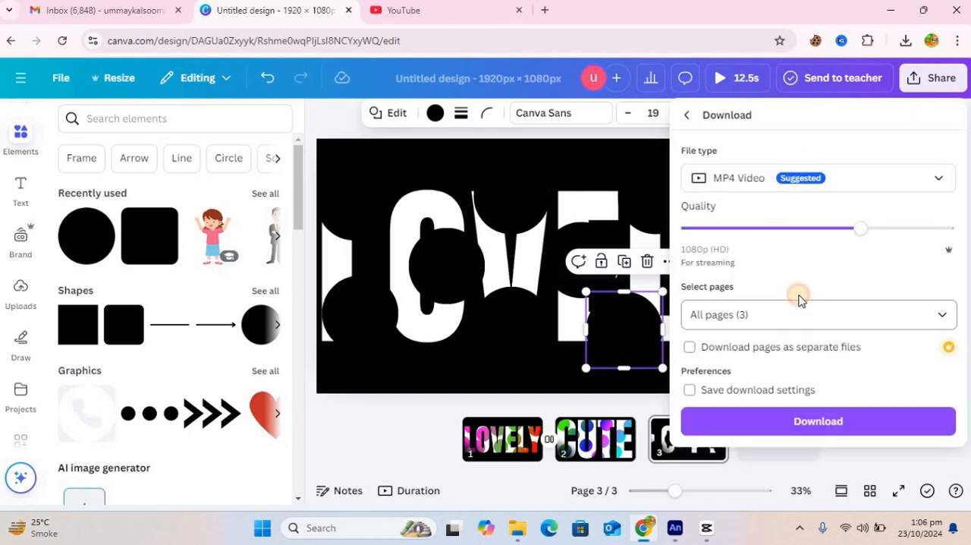
left_click(798, 304)
left_click(896, 163)
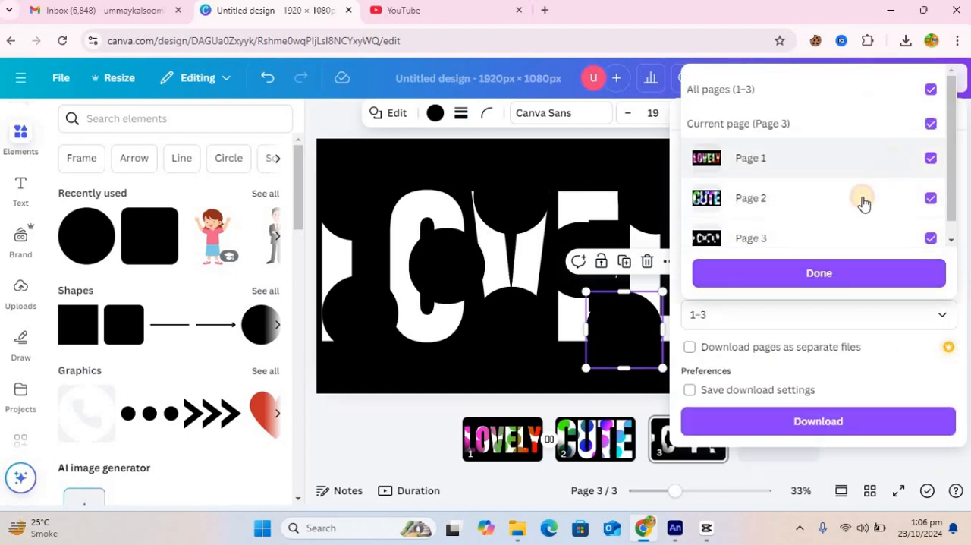
left_click(861, 202)
scroll(952, 236, "down", 1)
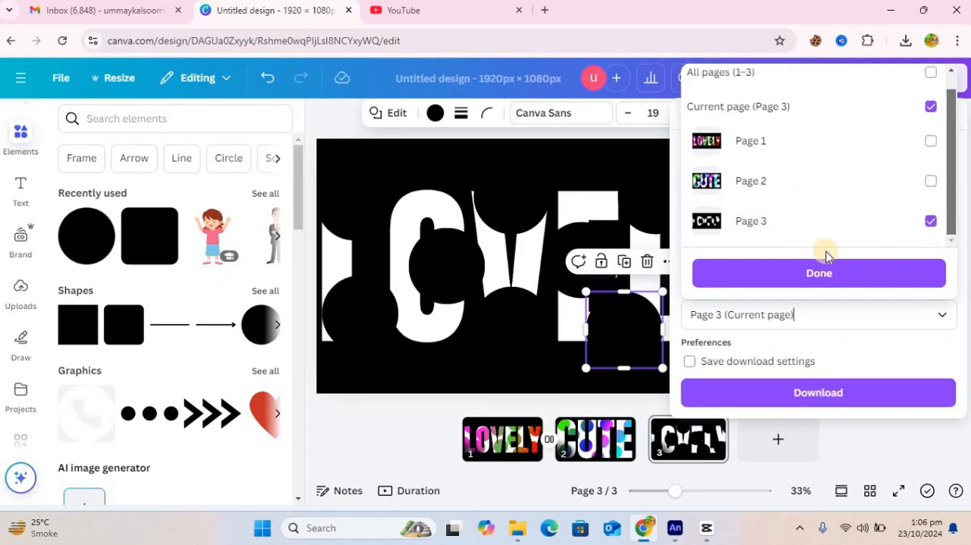
left_click(826, 275)
Step: Set the file type to PNG and download the page
left_click(880, 185)
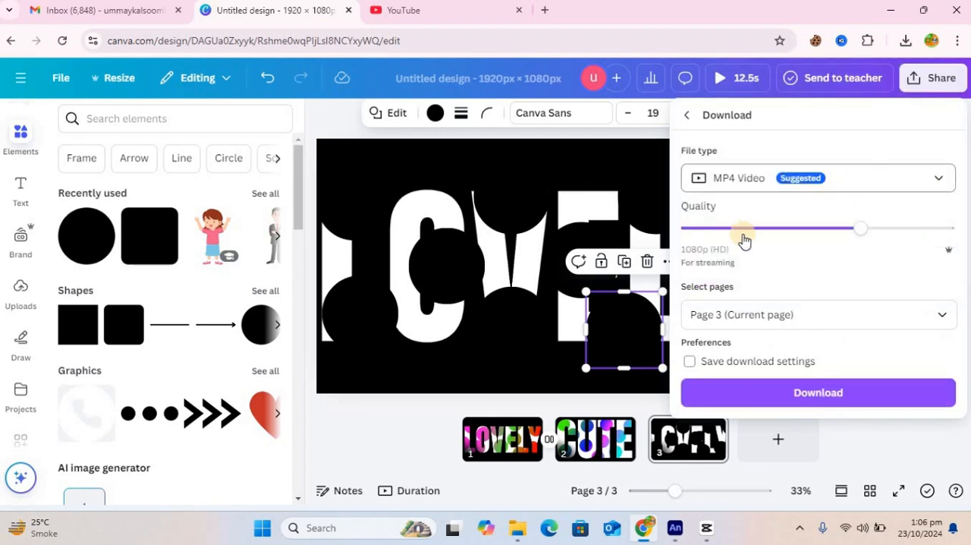
left_click(757, 265)
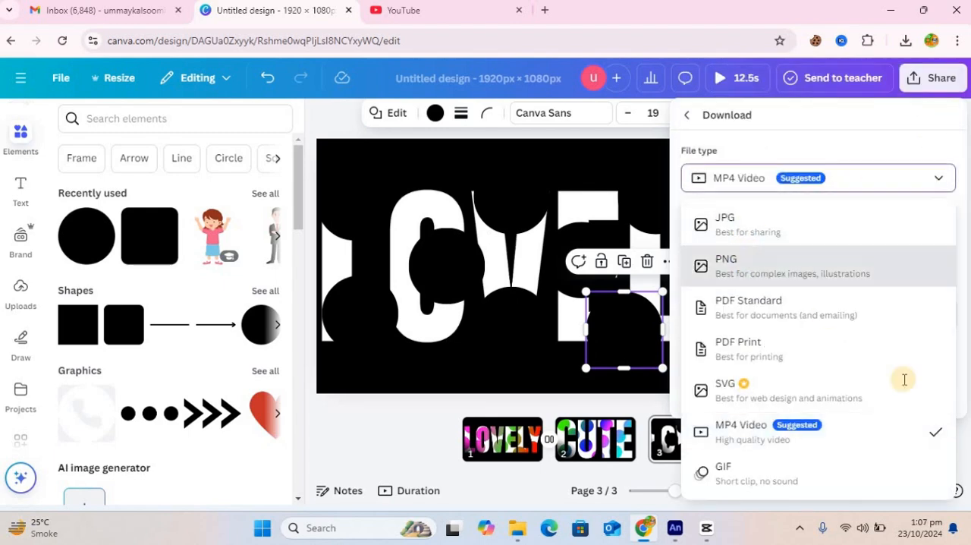
left_click(847, 431)
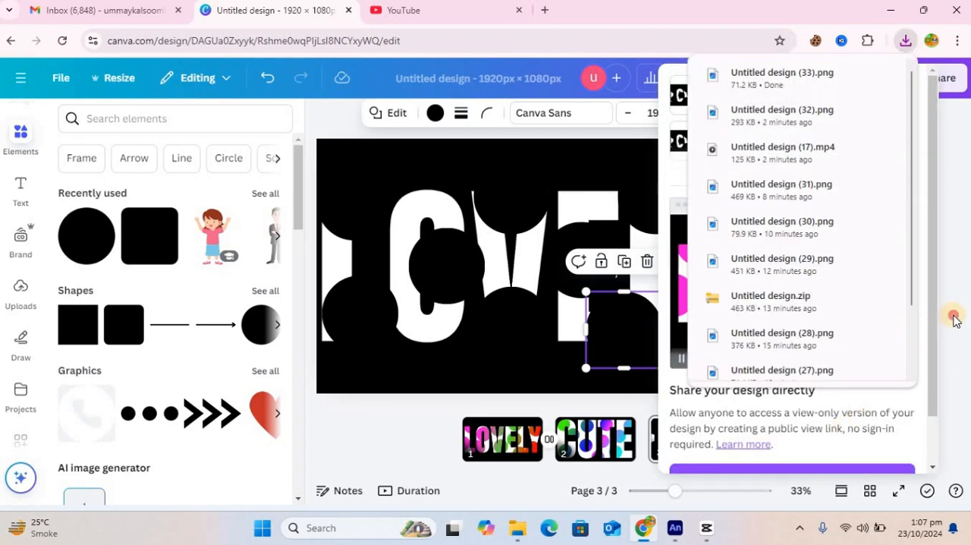
left_click(833, 462)
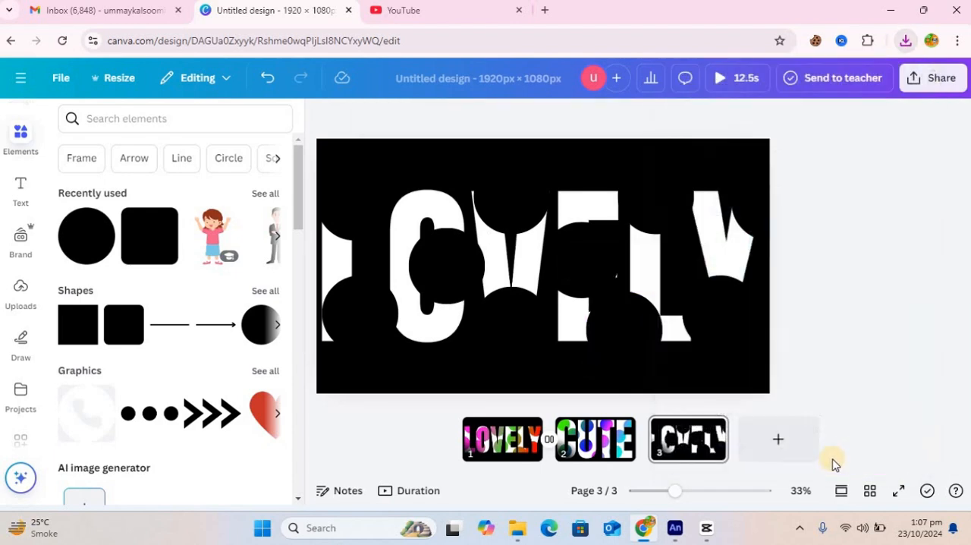
Step: Add a fourth page and upload Untitled design (32).png and Untitled design (33).png from Downloads
left_click(783, 446)
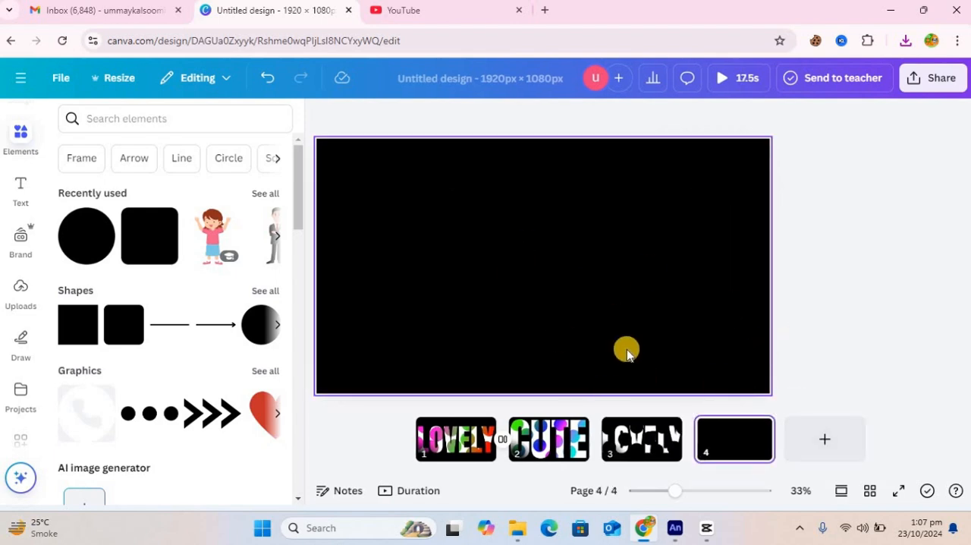
left_click(22, 298)
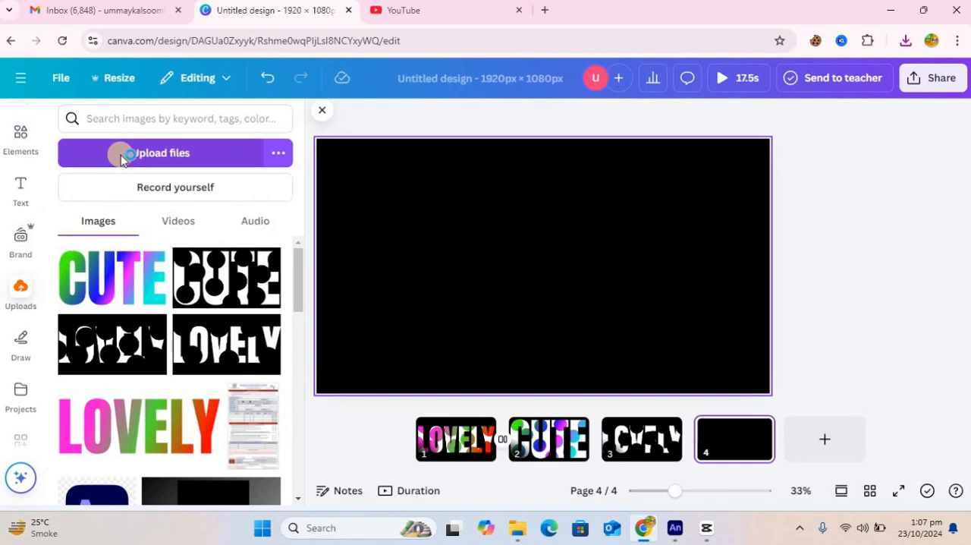
left_click(122, 158)
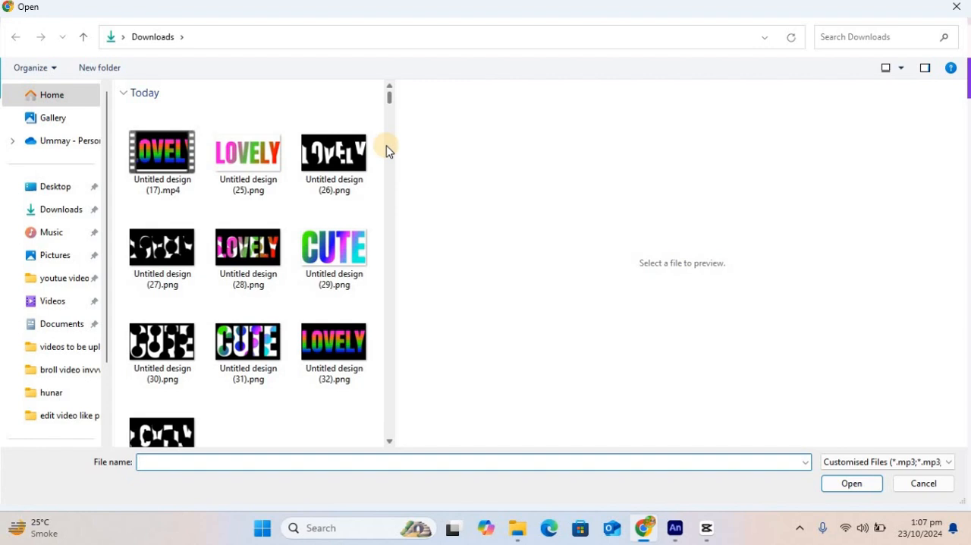
left_click(343, 339)
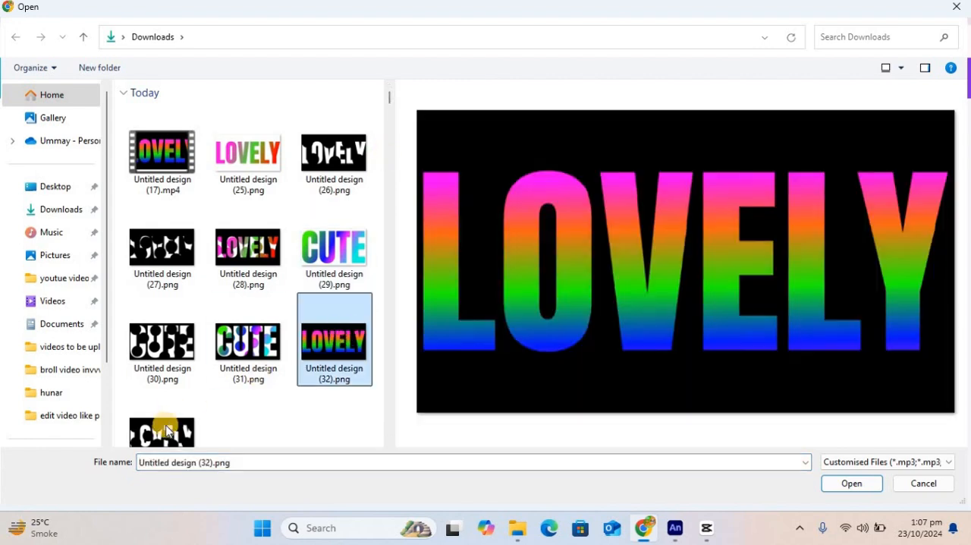
left_click(191, 402, "ctrl")
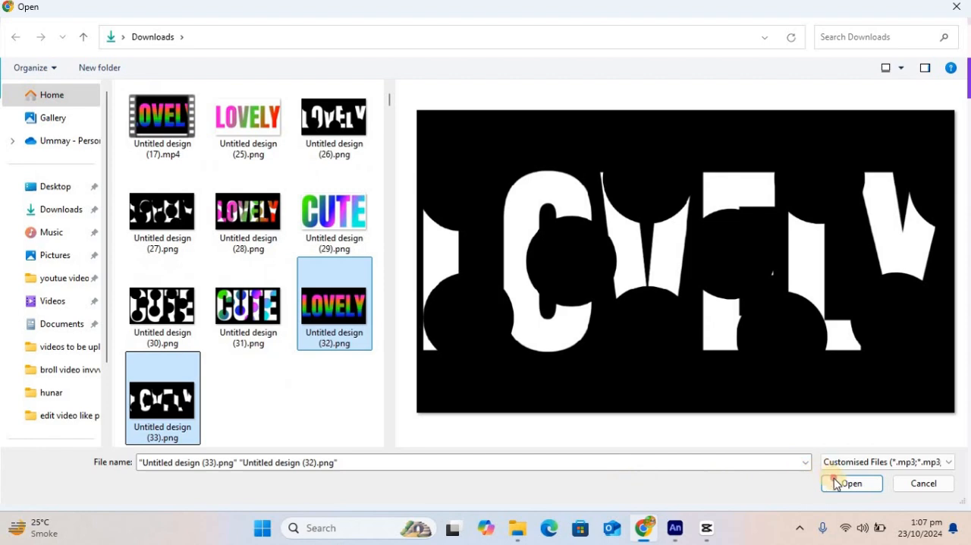
left_click(849, 484)
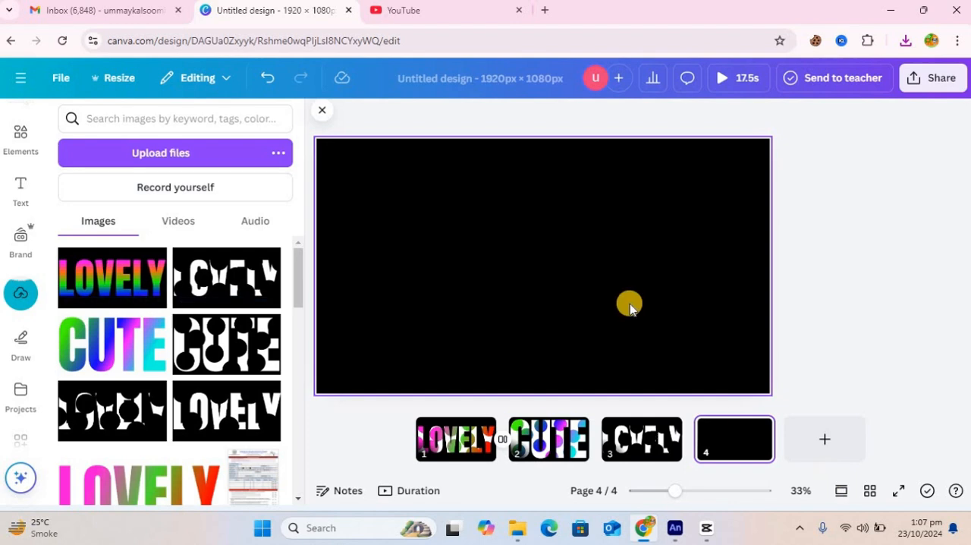
Step: Change the background of page 4 to white using the photo colors
left_click(631, 226)
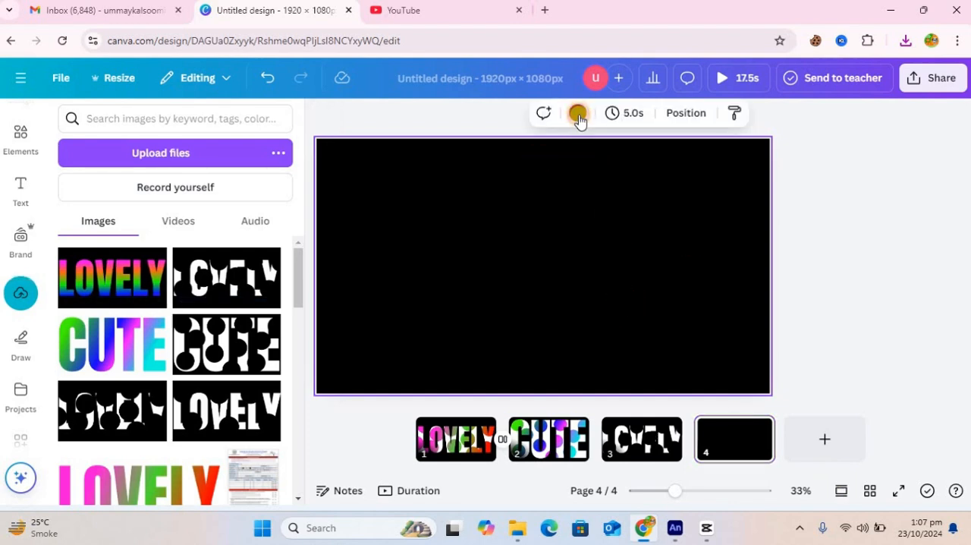
left_click(578, 116)
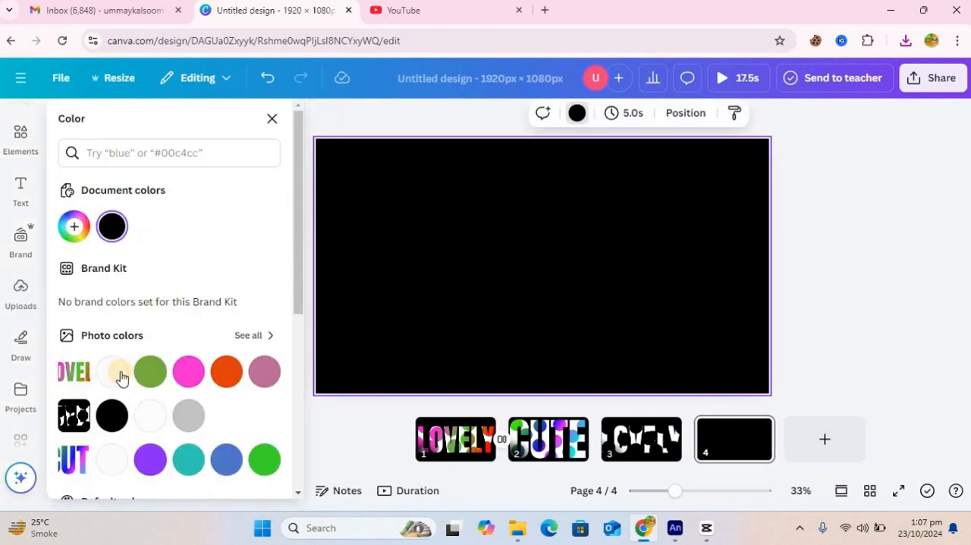
left_click(113, 370)
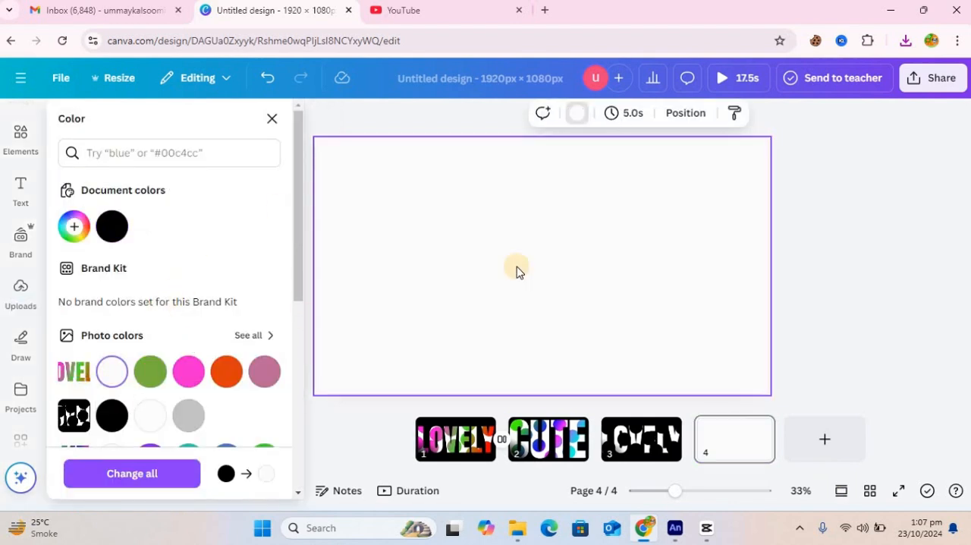
left_click(201, 194)
left_click(271, 118)
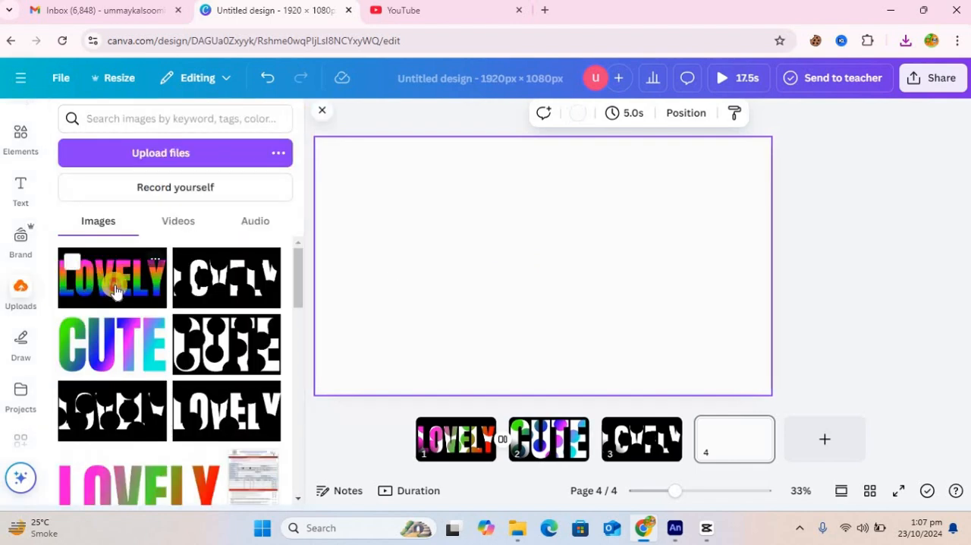
Step: Place the gradient LOVELY image on page 4, remove its background and enlarge it to fill the page
left_click(113, 279)
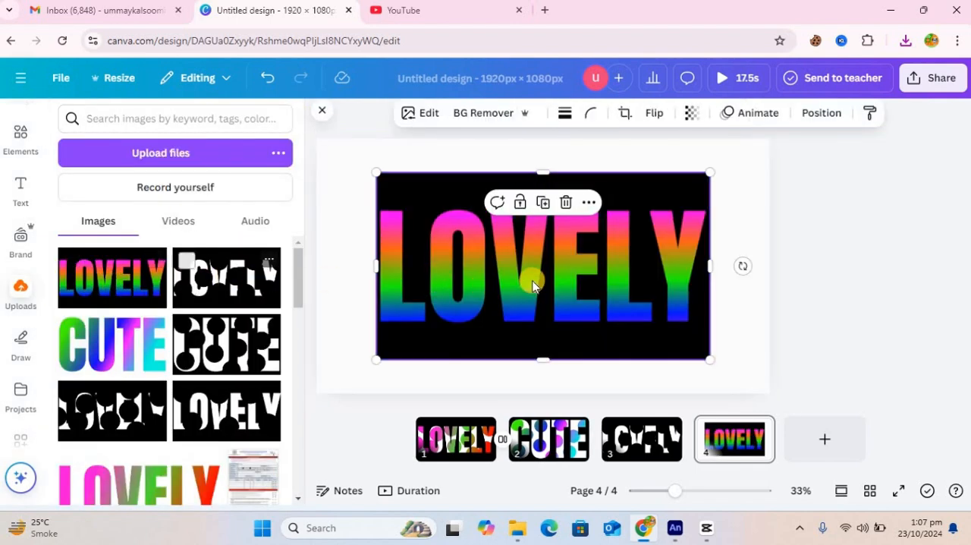
left_click(470, 113)
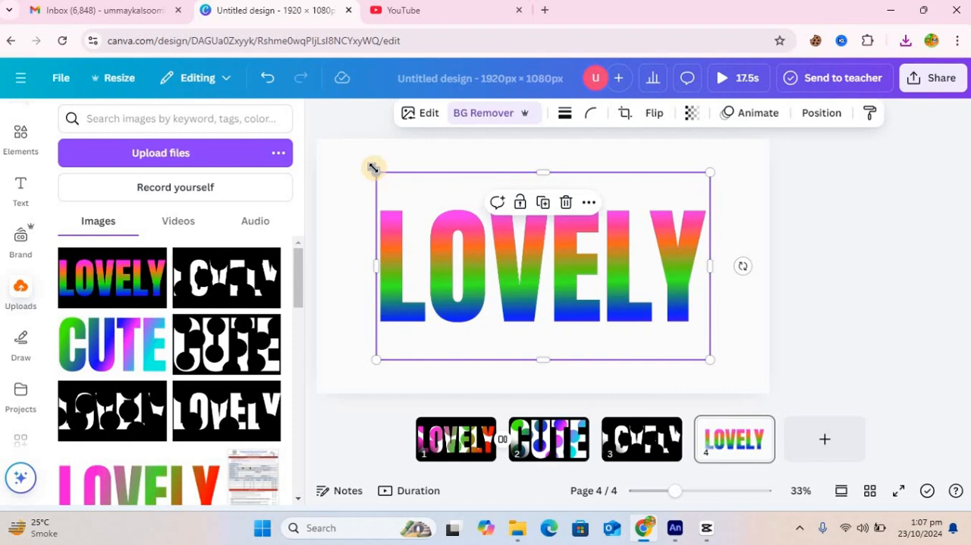
mouse_move(324, 133)
left_mouse_down()
mouse_move(318, 126)
mouse_move(317, 138)
left_mouse_up()
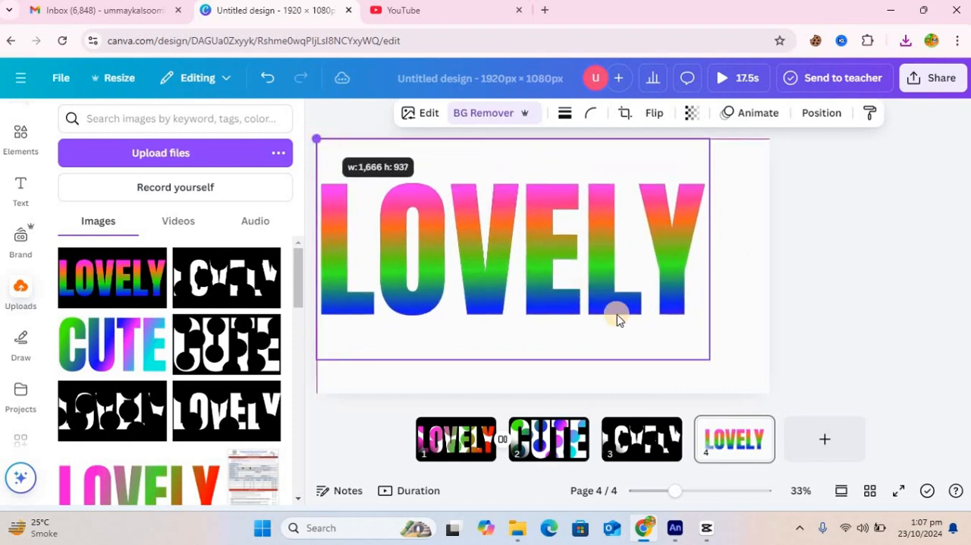
left_click_drag(758, 382, 769, 393)
Step: Lock the gradient LOVELY image in place on the page
right_click(610, 298)
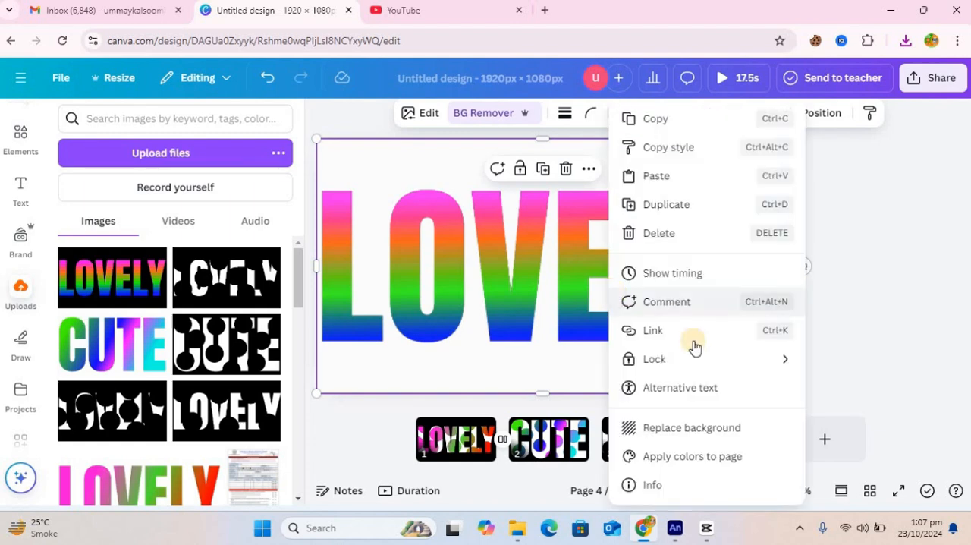
mouse_move(681, 367)
left_click(496, 357)
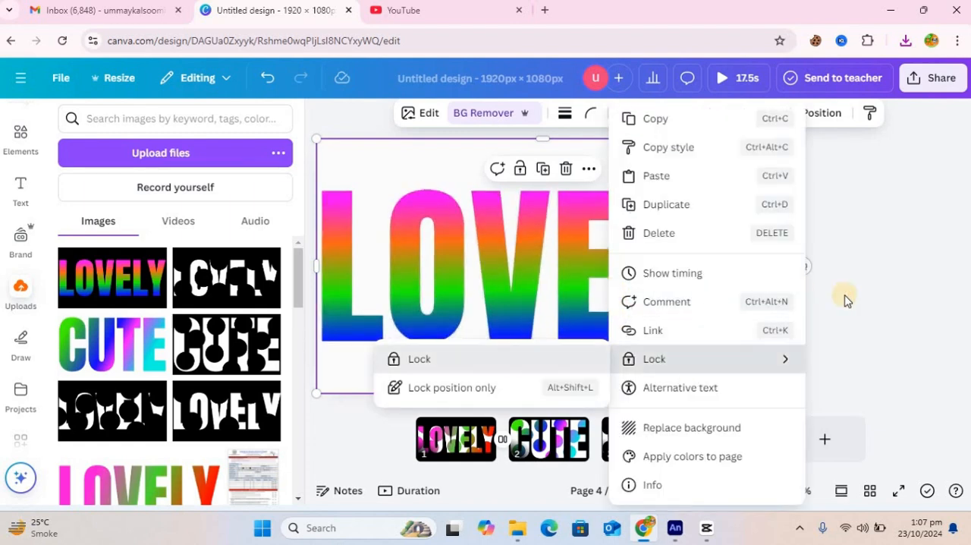
left_click(703, 306)
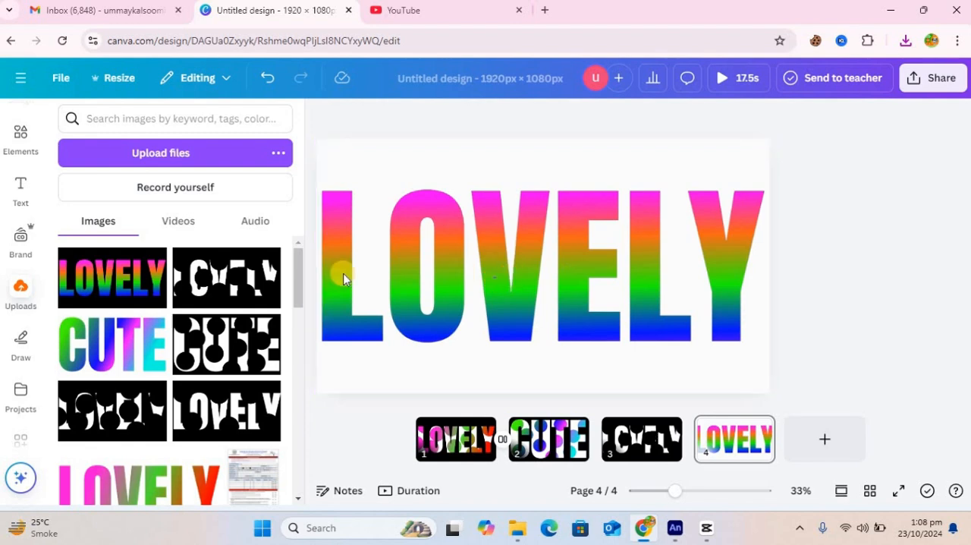
Step: Place the circle-masked white LOVELY image over the gradient lettering and remove its background
left_click(229, 286)
mouse_move(524, 294)
left_mouse_down()
mouse_move(453, 269)
mouse_move(468, 260)
mouse_move(523, 289)
left_mouse_up()
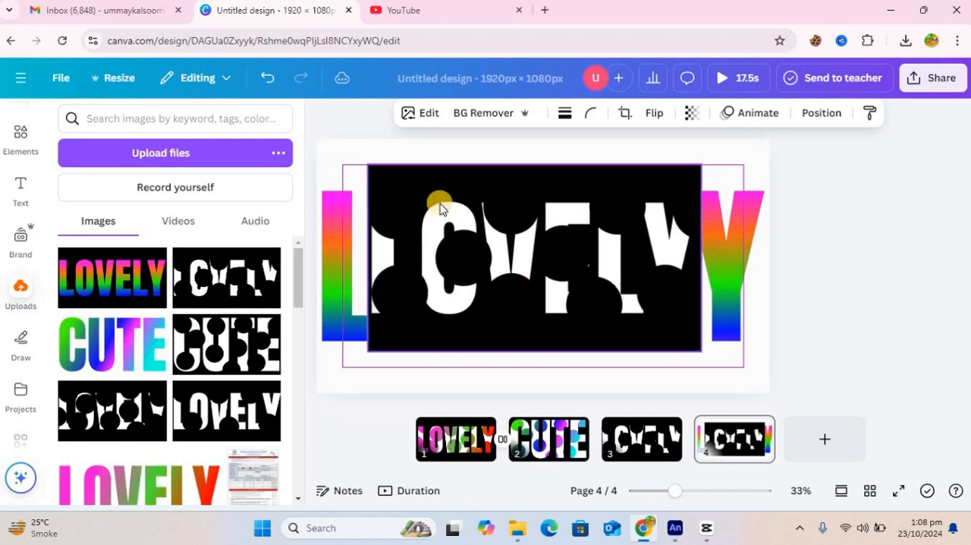
left_click(487, 114)
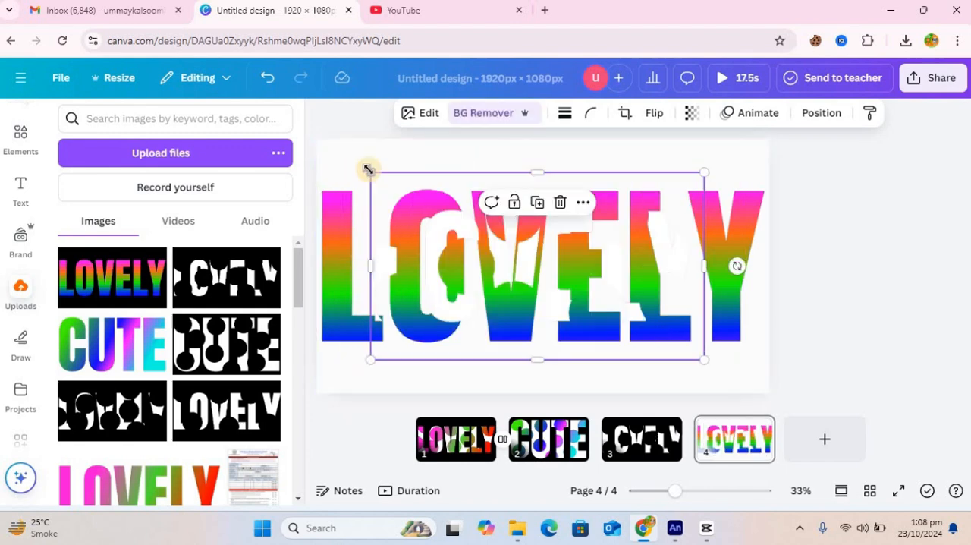
Step: Enlarge the masked image to 1,920 × 1,080 and align it exactly over the gradient LOVELY lettering
mouse_move(371, 168)
left_mouse_down()
mouse_move(316, 140)
mouse_move(384, 181)
left_mouse_up()
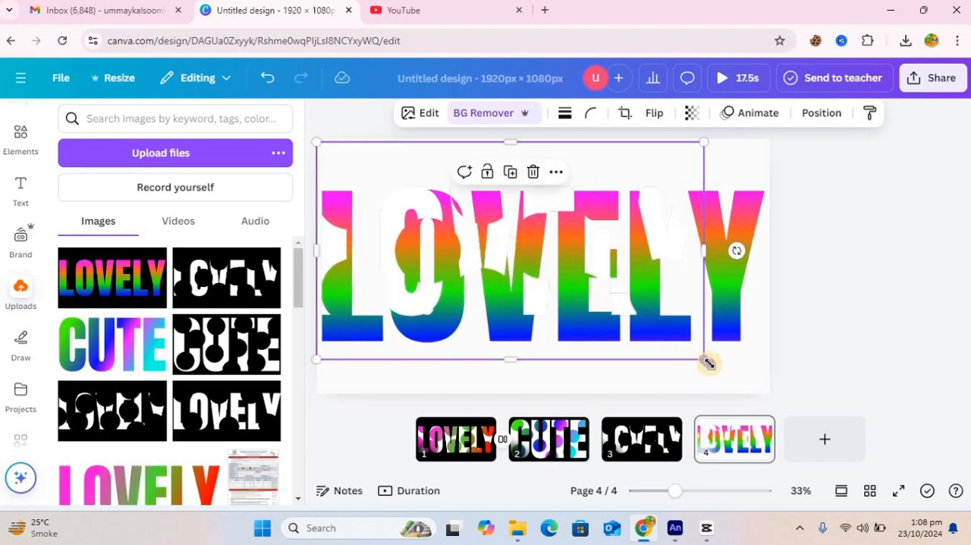
left_click_drag(749, 375, 768, 393)
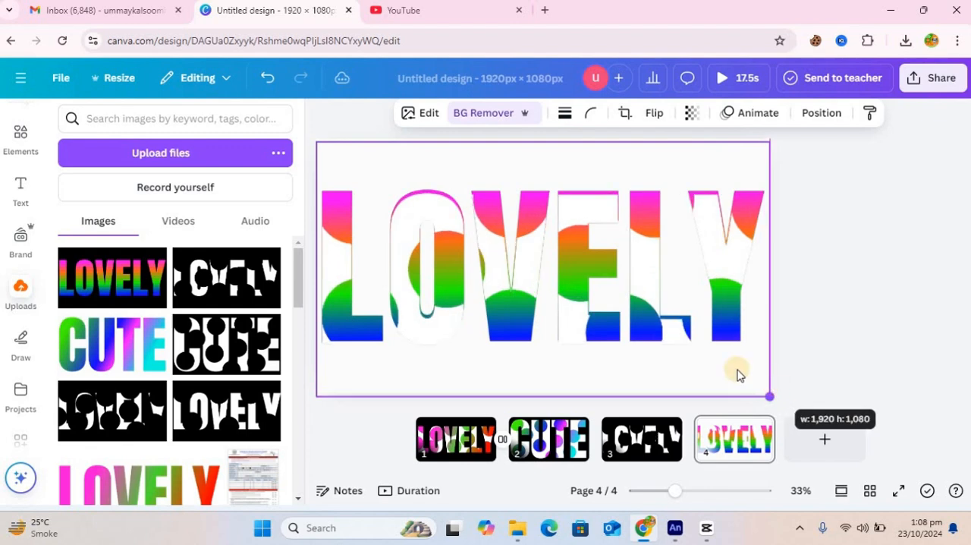
left_click(638, 270)
left_click_drag(638, 265, 633, 275)
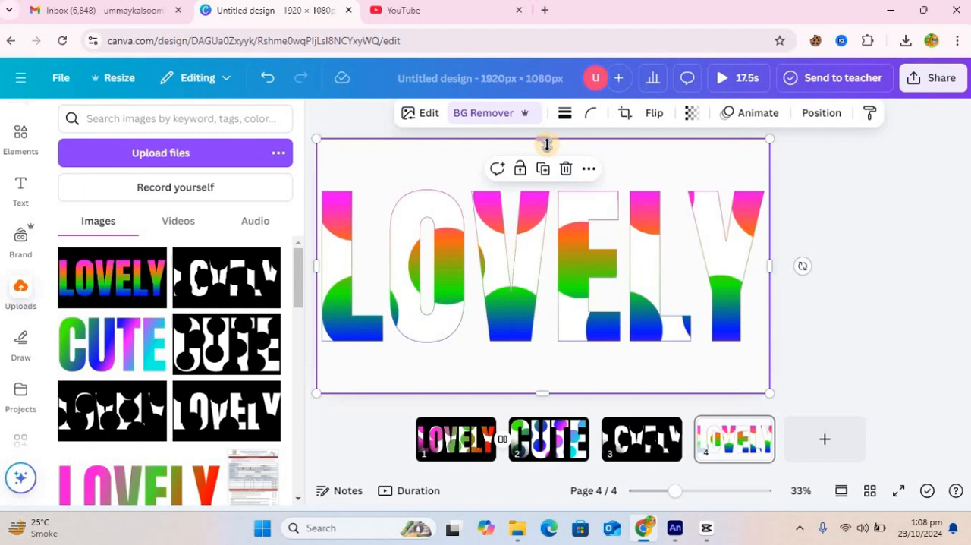
Step: Crop the top edge of the masked image, then unlock the gradient image and crop its top edge too
left_click_drag(547, 145, 553, 167)
left_click(509, 148)
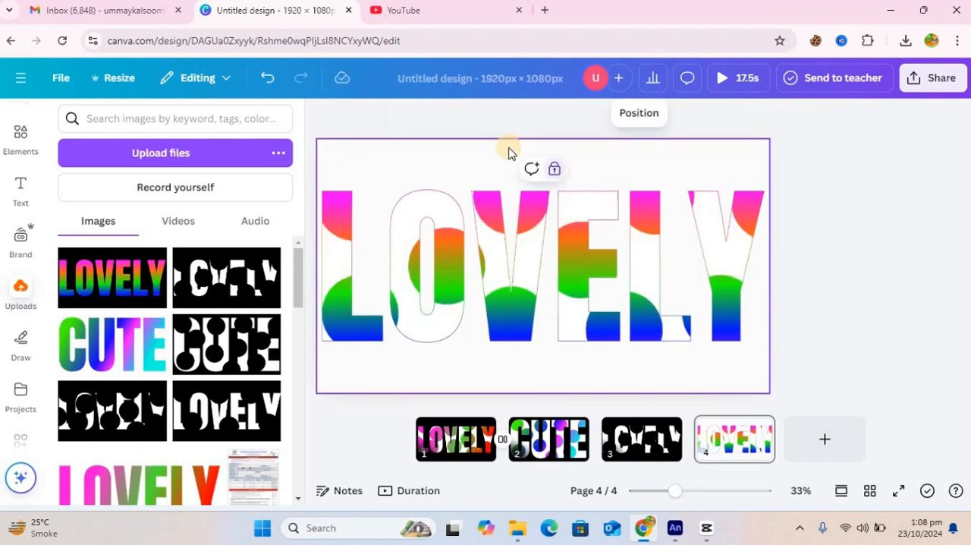
left_click(556, 170)
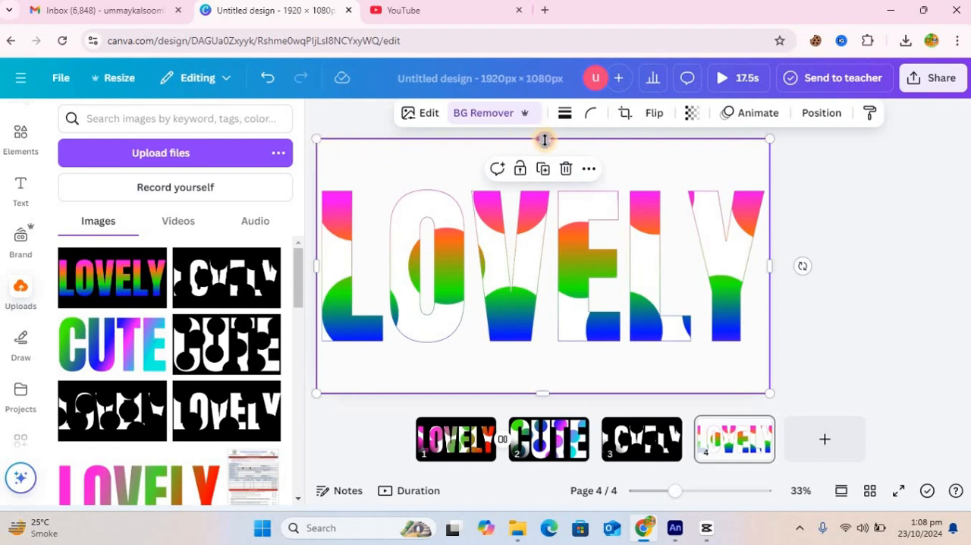
left_click_drag(544, 144, 509, 146)
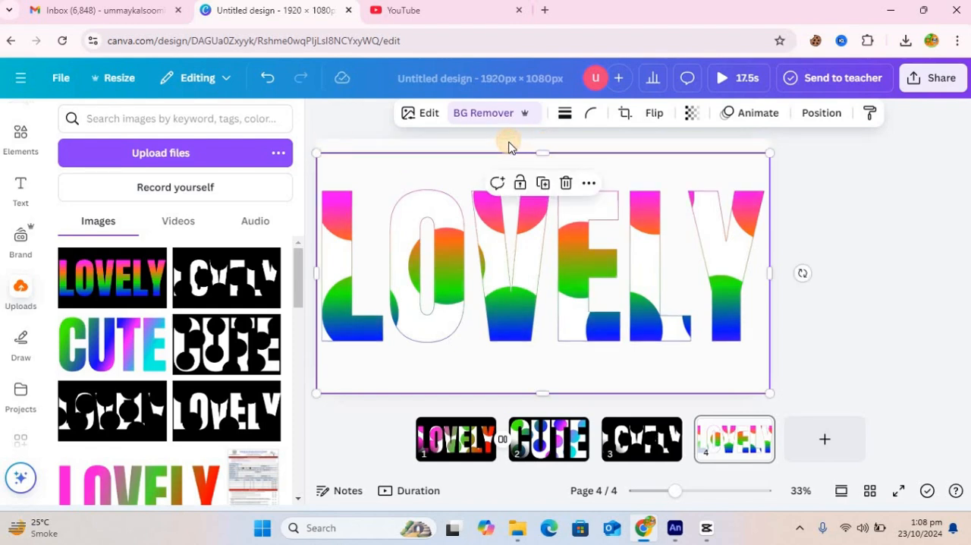
Step: Change the background of page 4 to black from the document colors
left_click(509, 146)
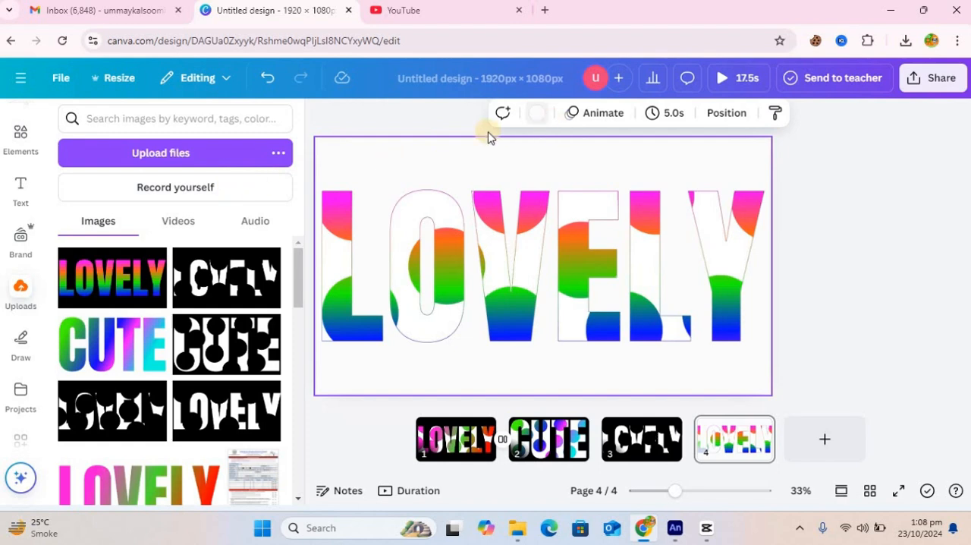
left_click(536, 113)
left_click(112, 225)
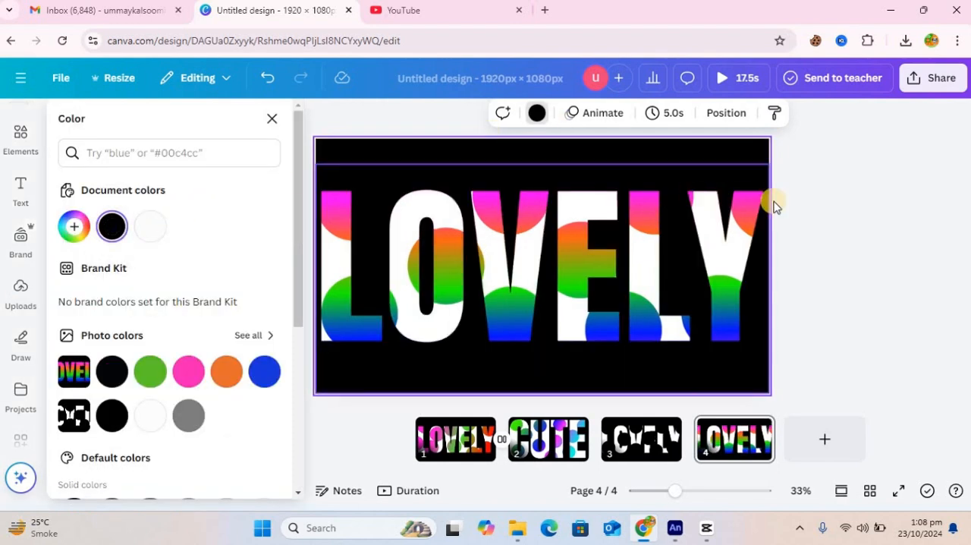
left_click(861, 220)
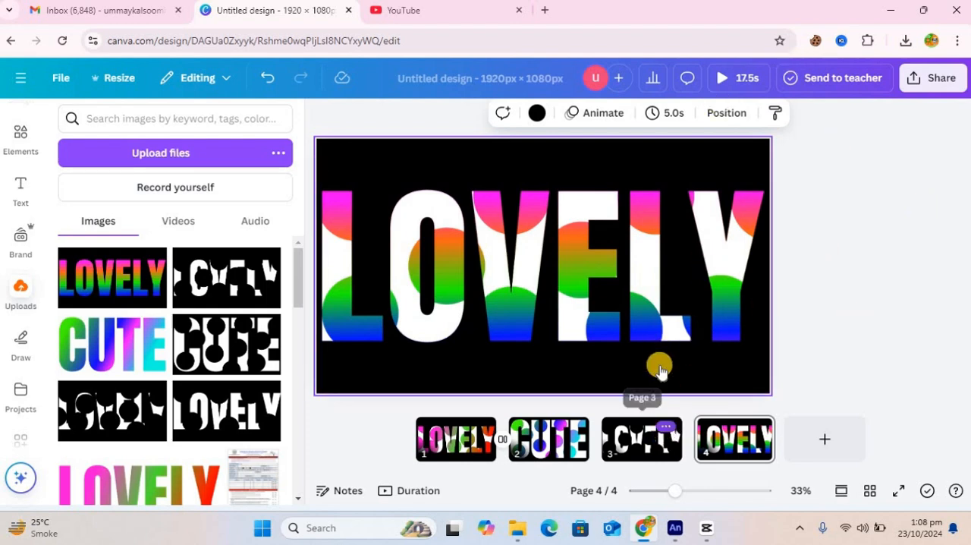
Step: Delete page 3, which holds the black-circle mask version of LOVELY
left_click(663, 428)
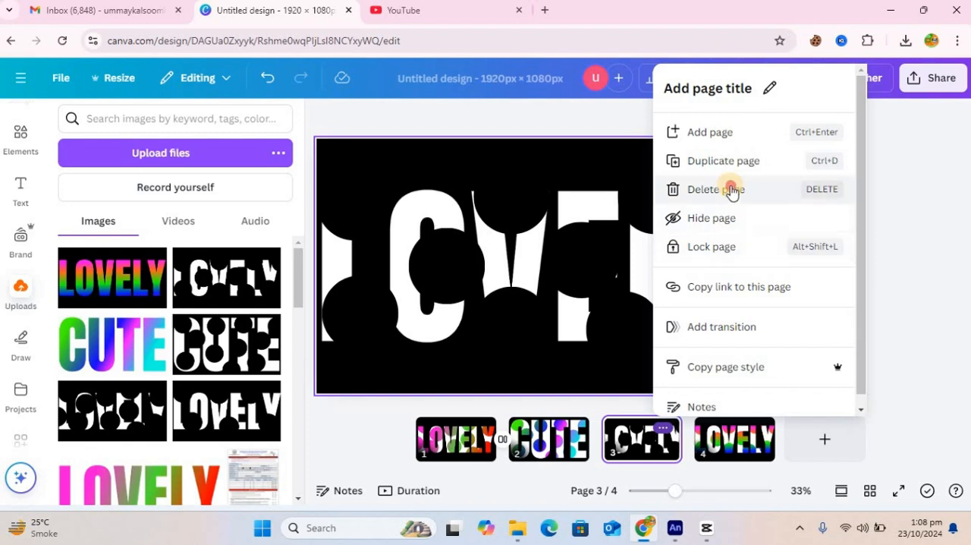
key("Delete")
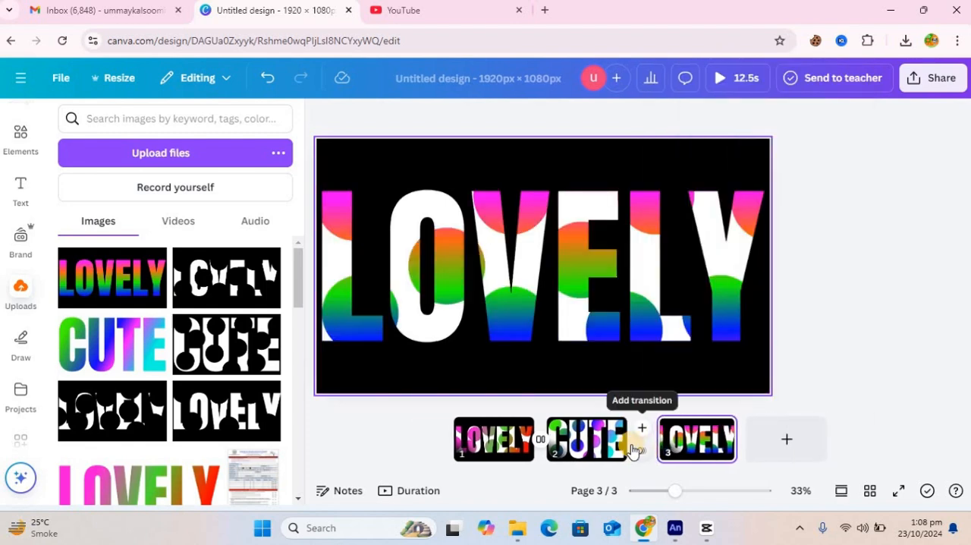
Step: Add a Circle Wipe transition between the CUTE page and the last LOVELY page, with its duration at the maximum
left_click(641, 439)
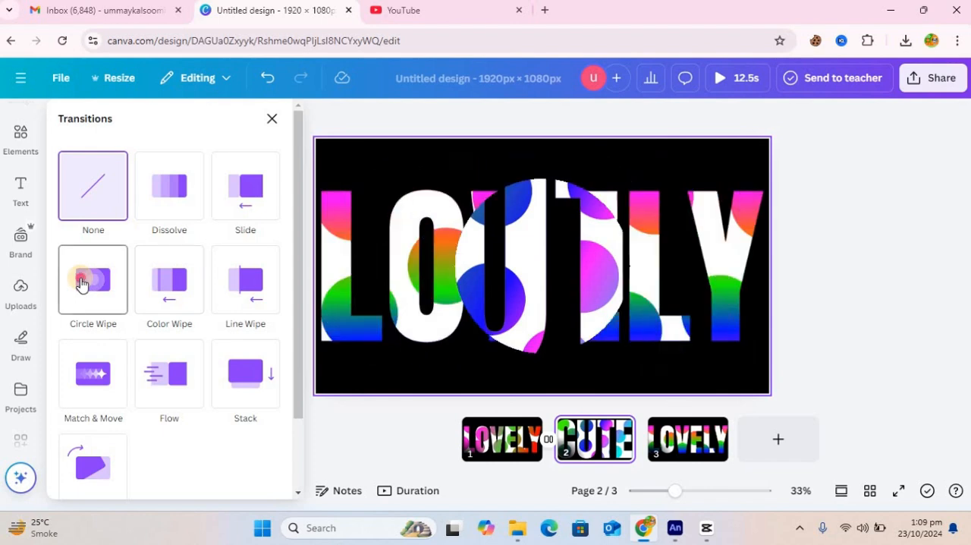
left_click(79, 284)
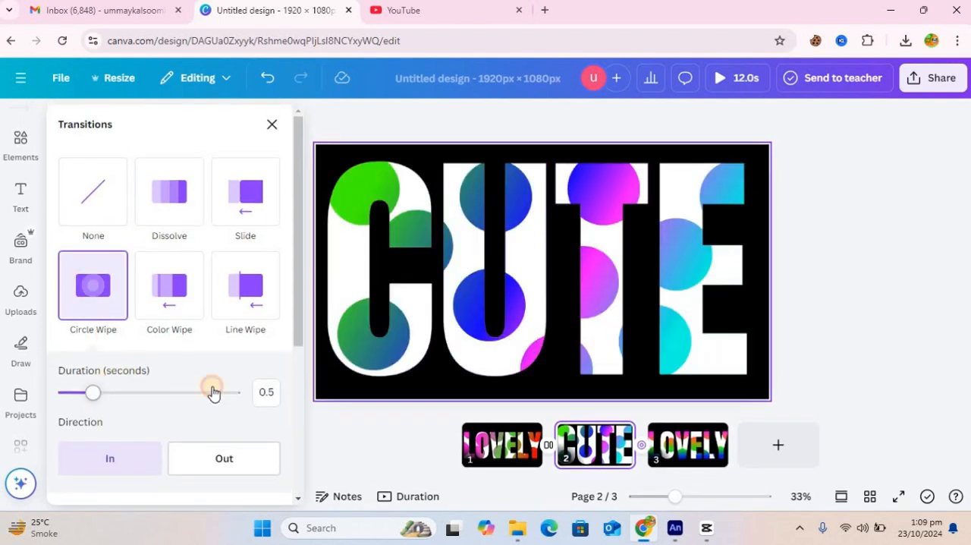
left_click_drag(211, 390, 240, 390)
Step: Go to page 1 and play the design to preview the transitions
left_click(464, 446)
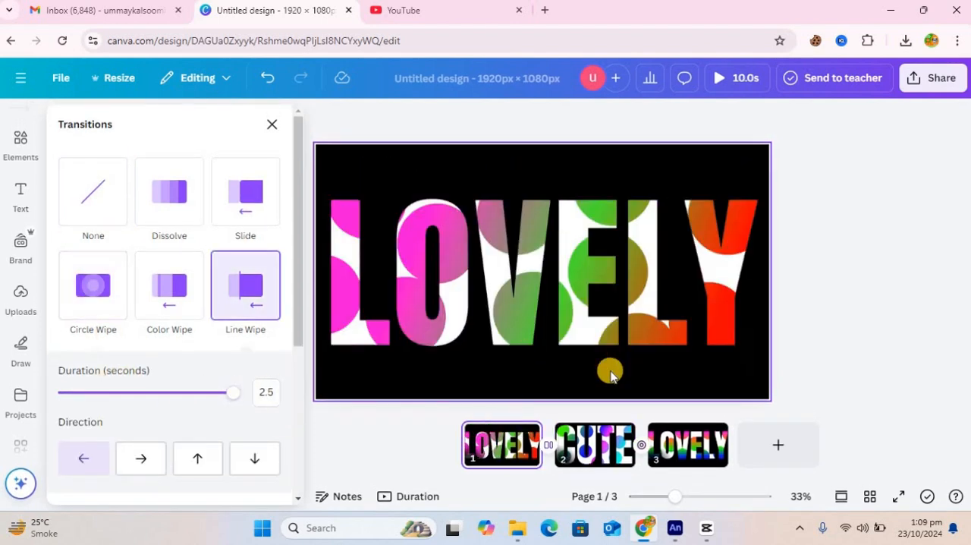
left_click(719, 78)
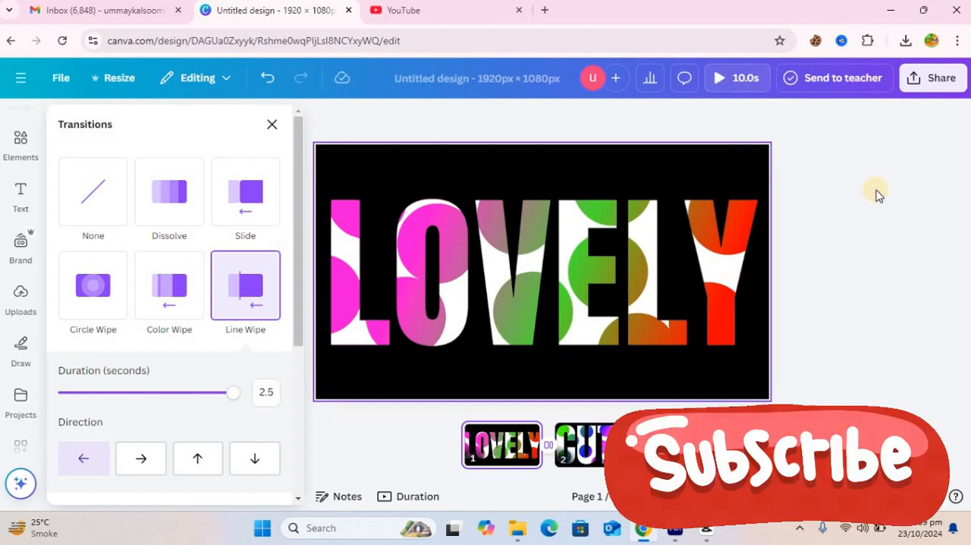